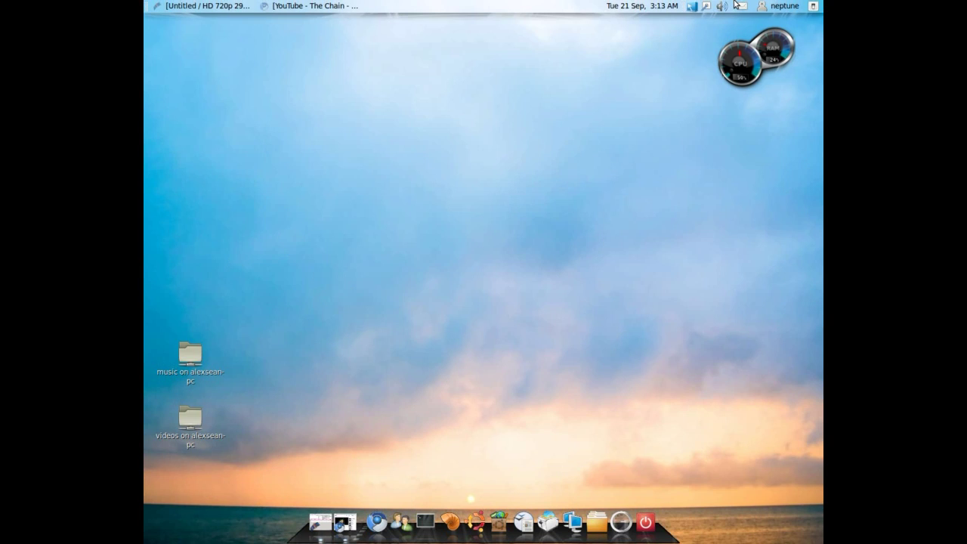
Step: View the sound volume options and the drives and folders listed under the dock's Shortcuts
left_click(723, 7)
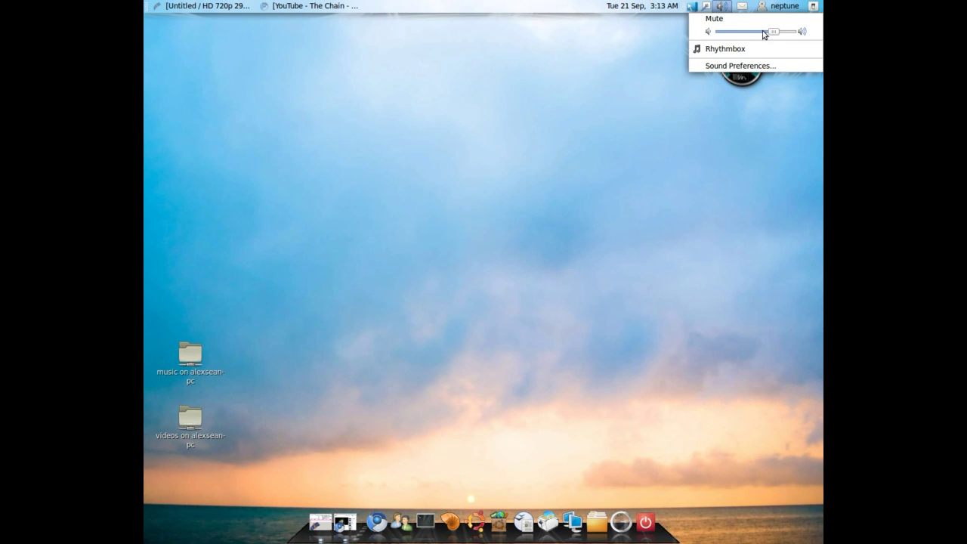
left_click(568, 89)
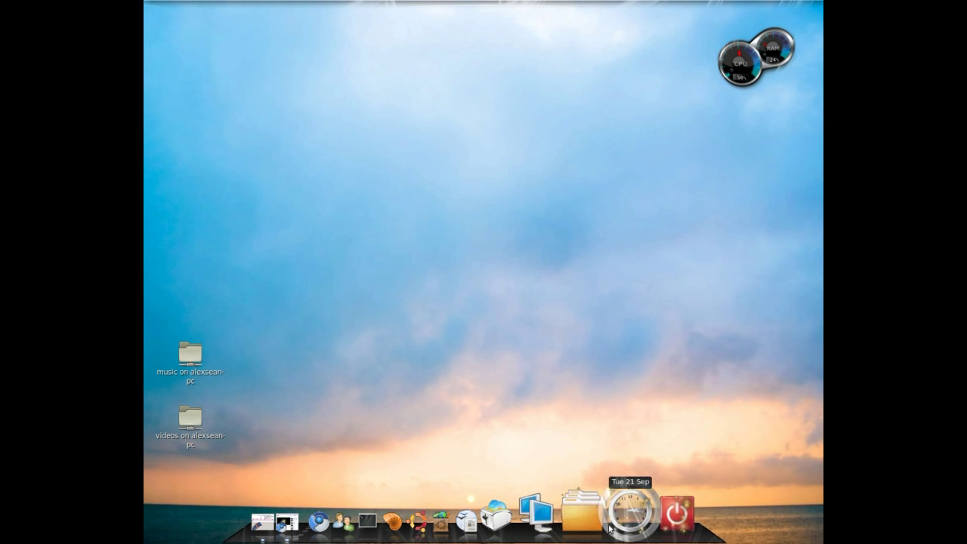
left_click(581, 514)
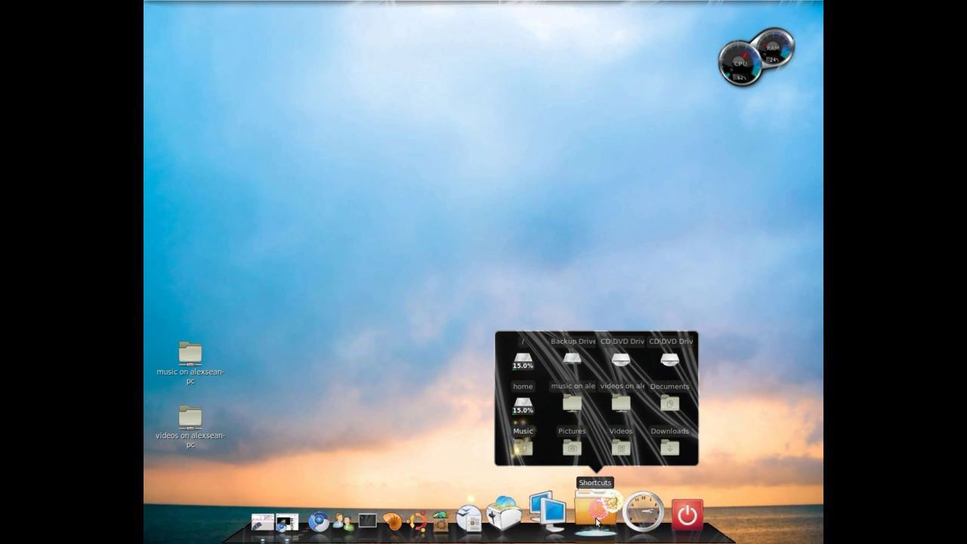
Step: Inspect the top processes and options of the CPU and RAM monitor, and move its gauges slightly lower on the desktop
mouse_move(748, 77)
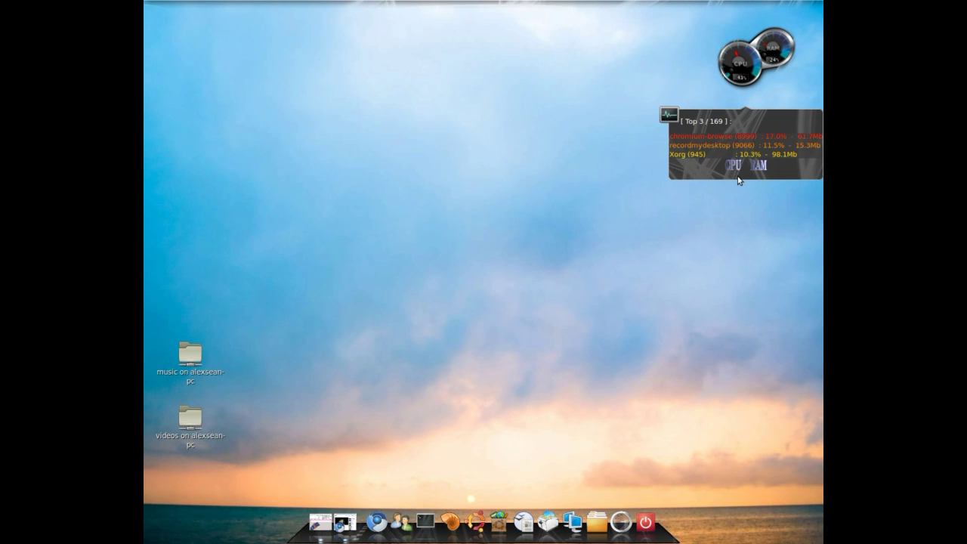
left_click(740, 64)
left_click(740, 64)
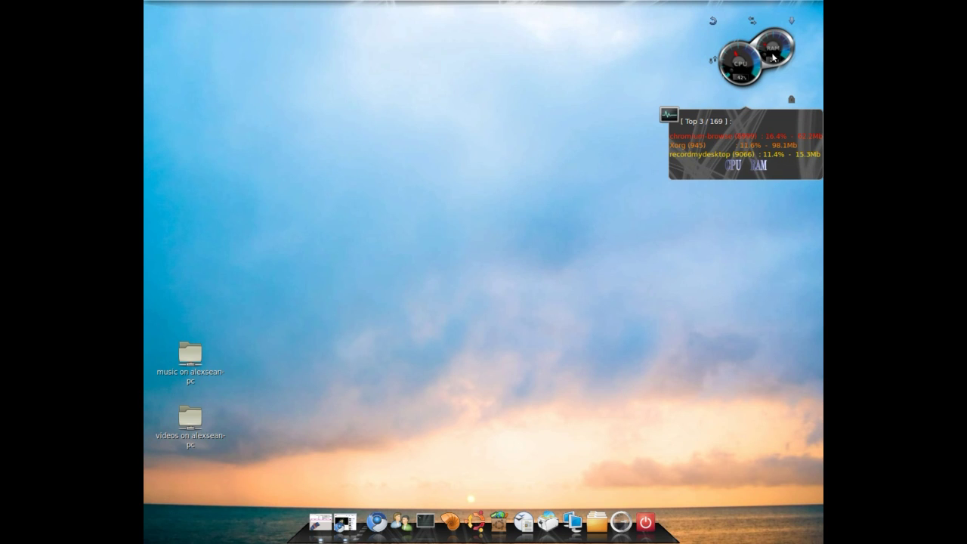
left_click(772, 57)
right_click(774, 56)
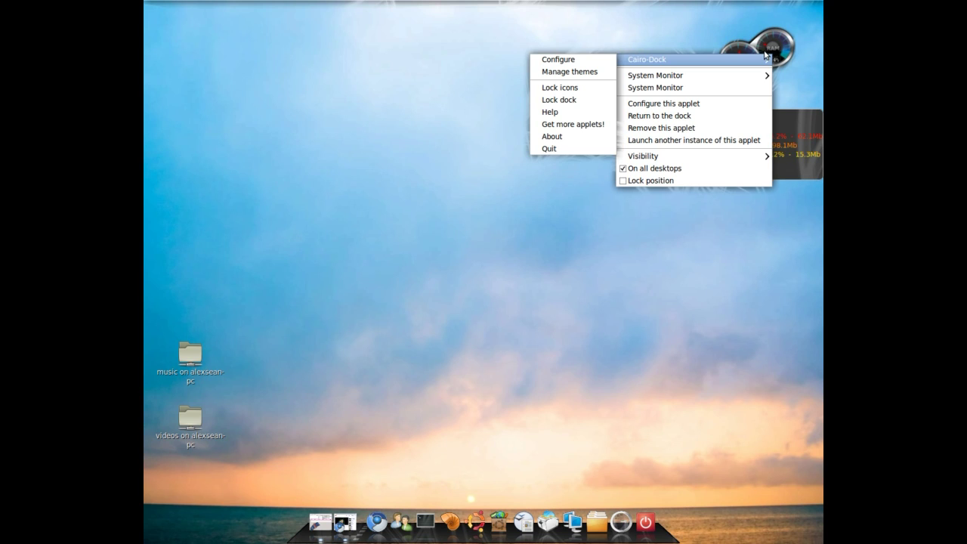
left_click(600, 36)
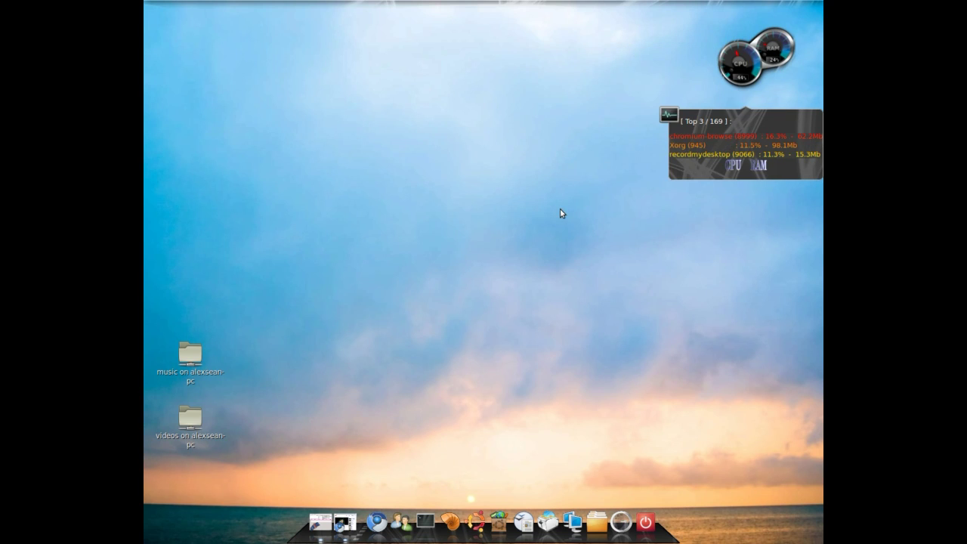
mouse_move(731, 51)
left_mouse_down()
mouse_move(713, 50)
mouse_move(723, 63)
left_mouse_up()
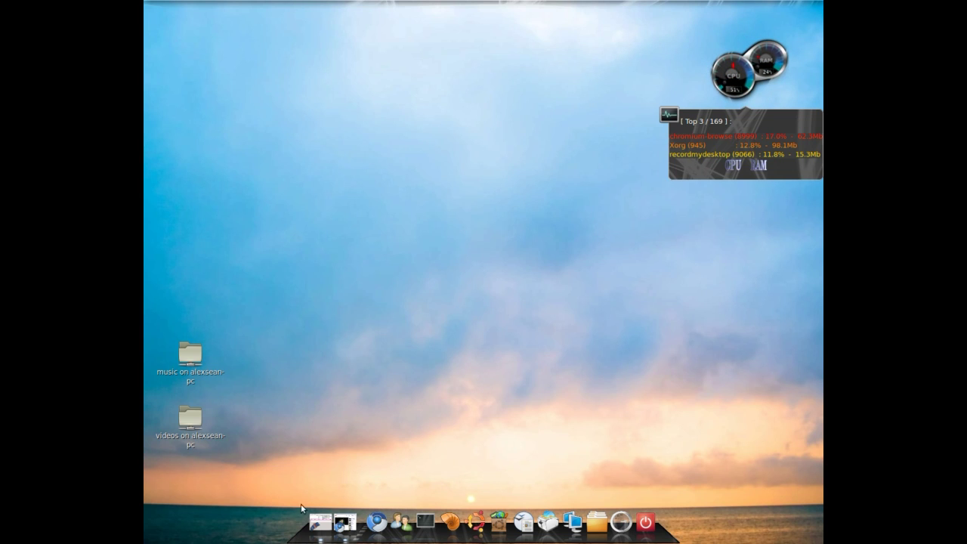
Step: Launch the Chromium web browser from the dock and dismiss the monitor's top-processes popup
left_click(375, 514)
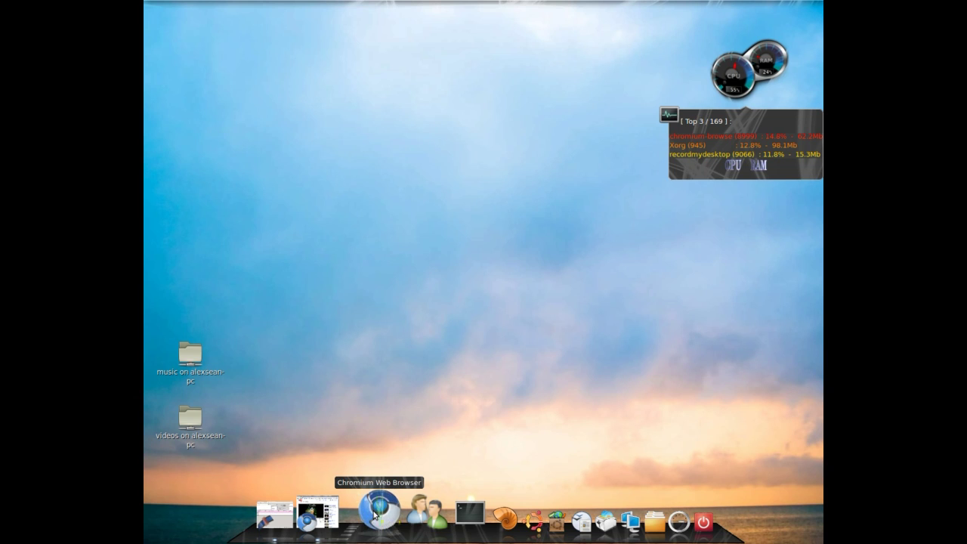
left_click_drag(402, 5, 487, 64)
left_click(759, 138)
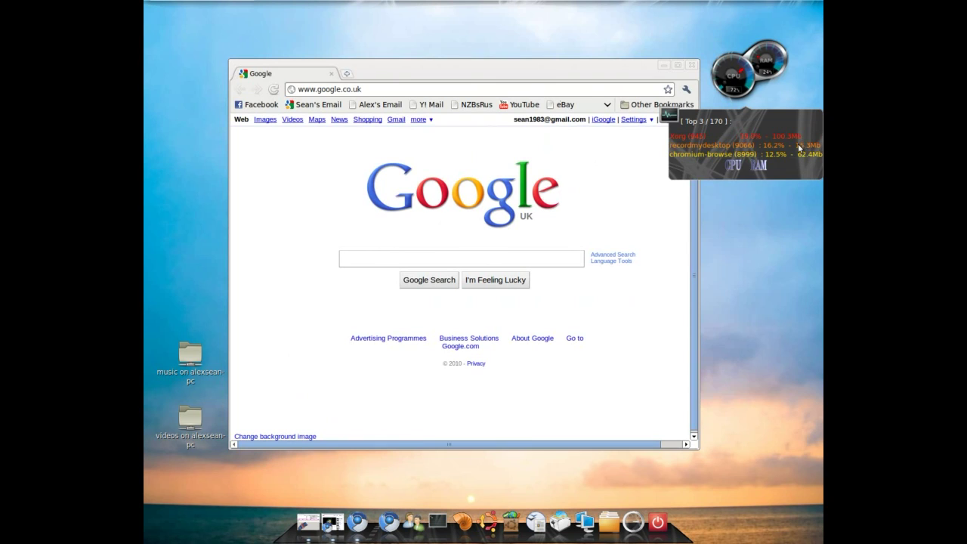
mouse_move(778, 79)
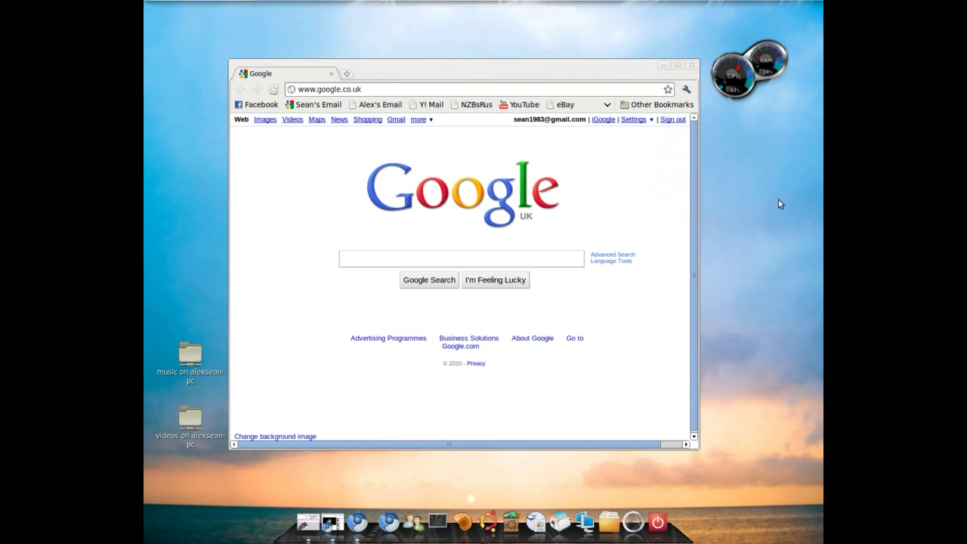
Step: Shift the Google browser window slightly lower on the desktop, and maximize and restore it twice
left_click_drag(544, 67, 564, 78)
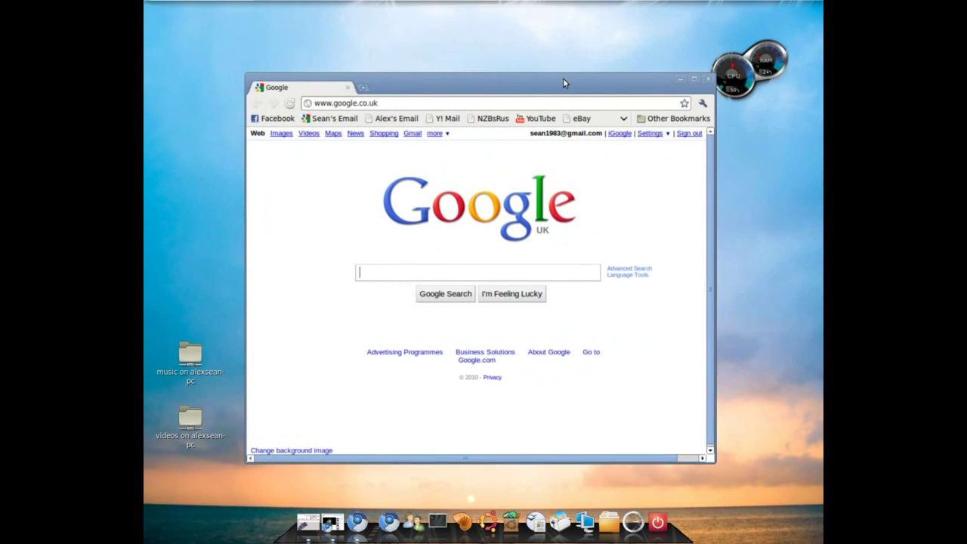
double_click(559, 85)
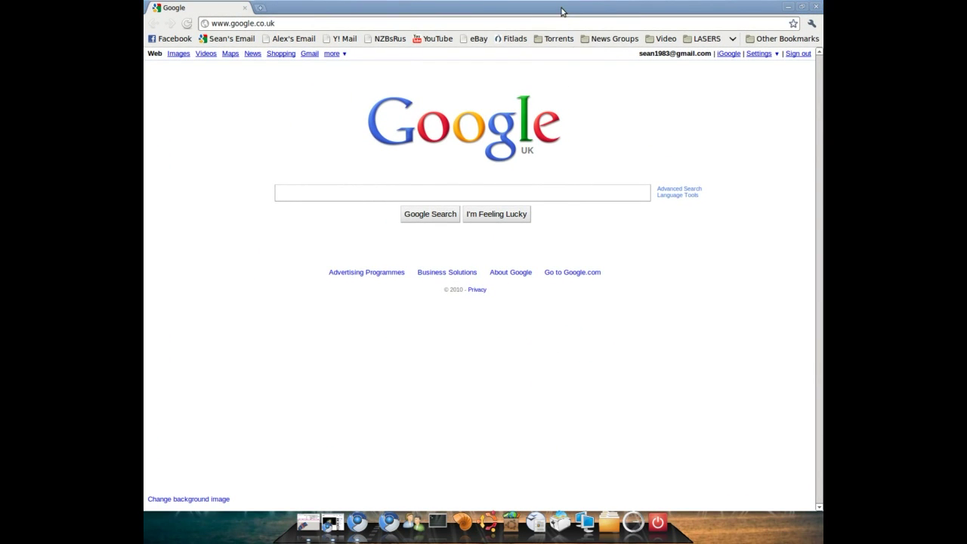
double_click(561, 10)
left_click(702, 80)
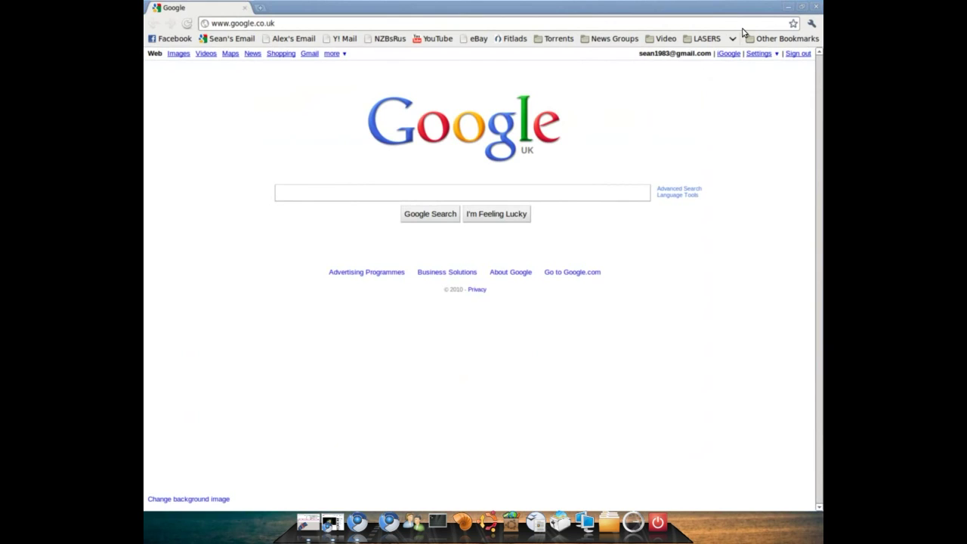
left_click(801, 7)
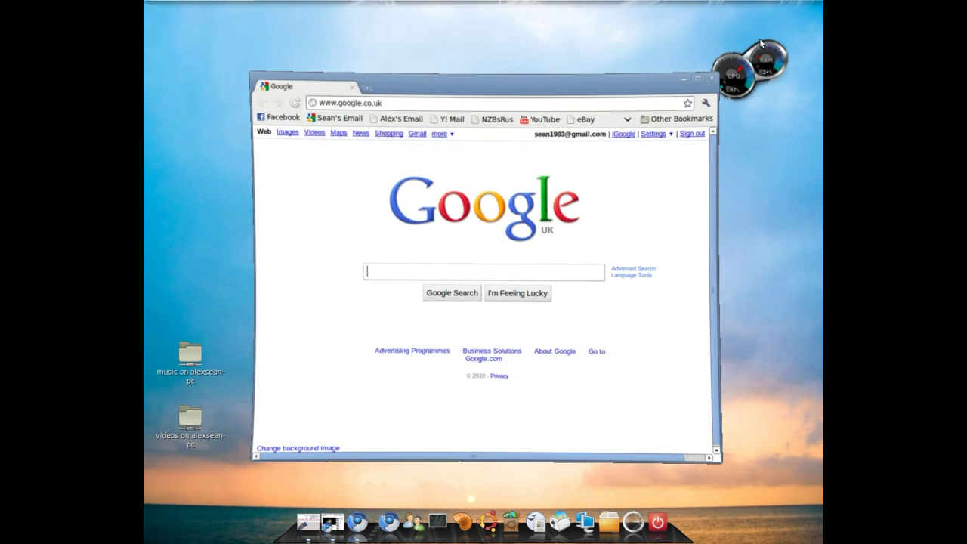
Step: Minimize and restore the Untitled HD 720p project, YouTube and Google windows in turn, finishing with all of them minimized
left_click(686, 79)
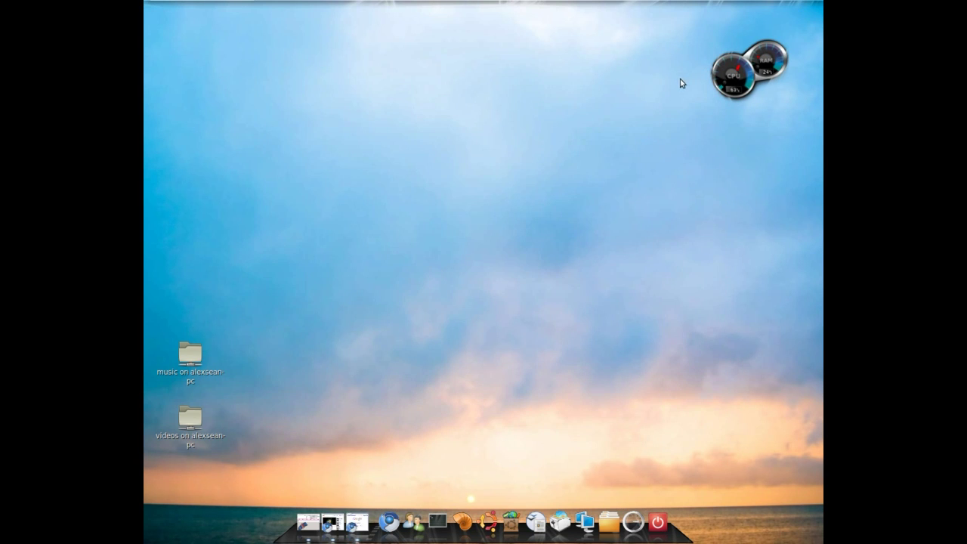
left_click(309, 516)
left_click(308, 522)
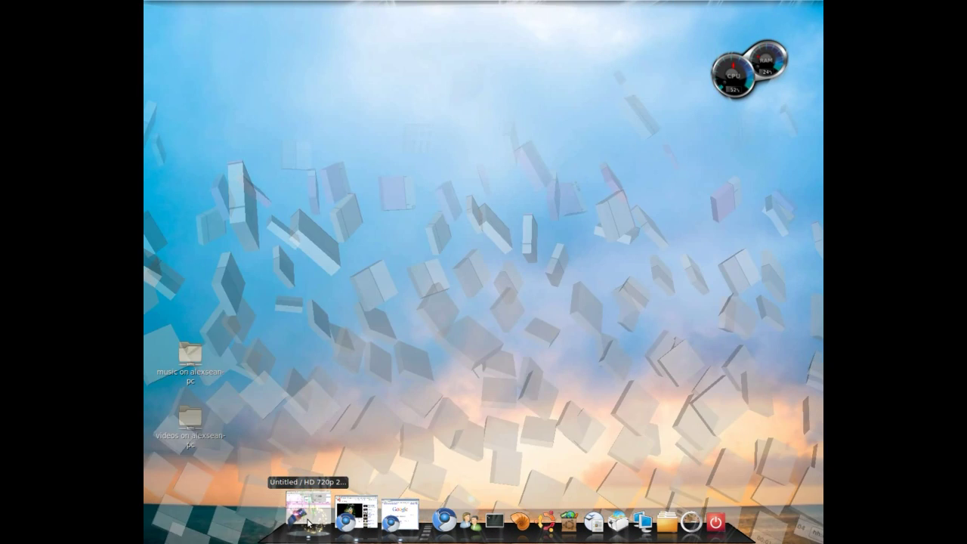
left_click(339, 518)
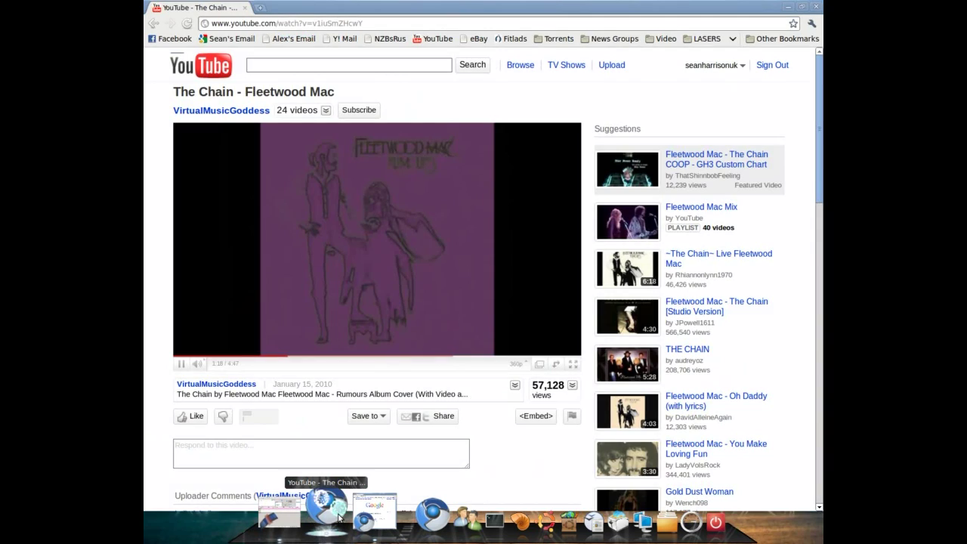
left_click(343, 515)
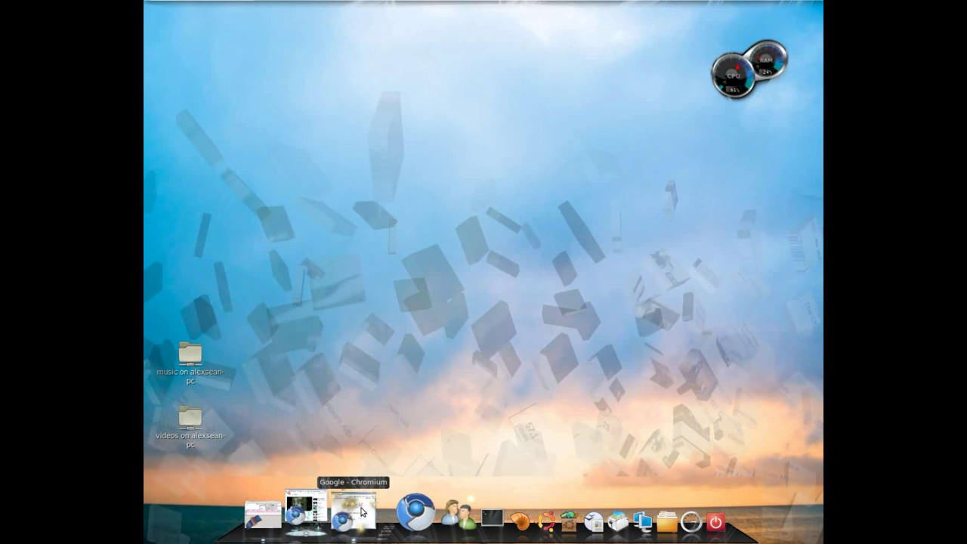
left_click(361, 512)
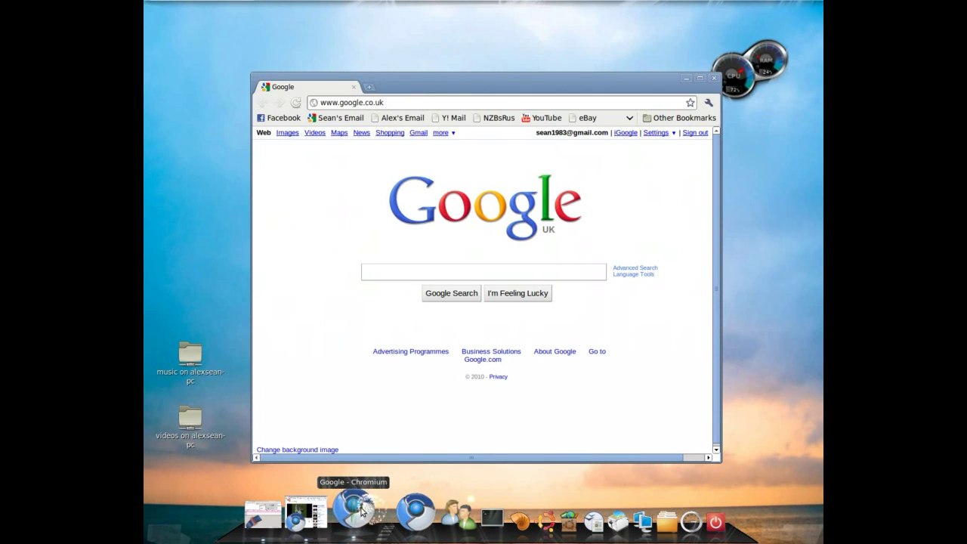
left_click(361, 512)
left_click(361, 512)
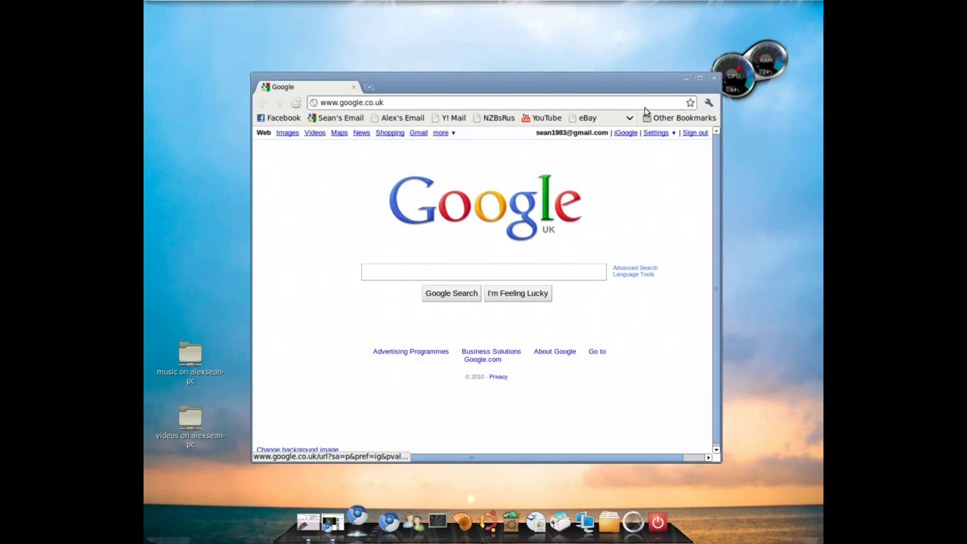
left_click(691, 89)
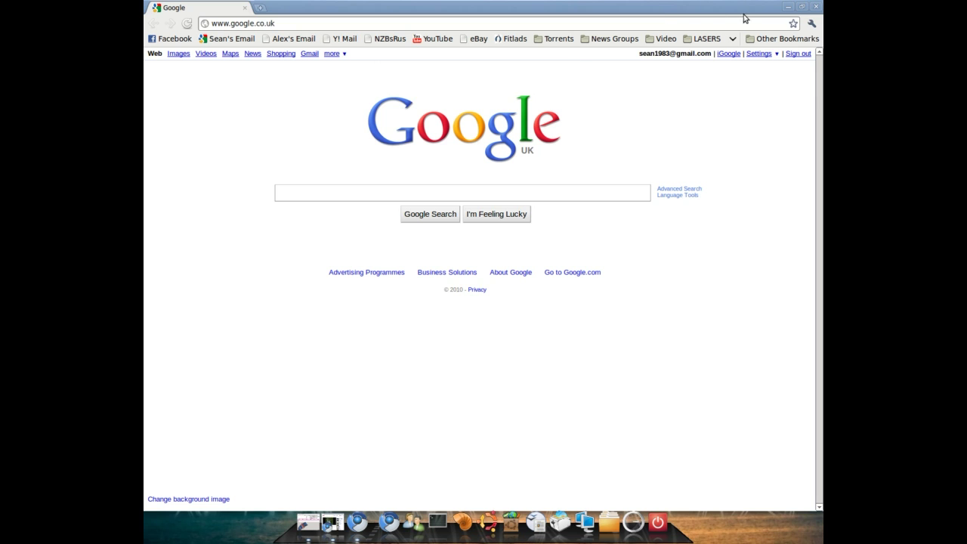
left_click(788, 8)
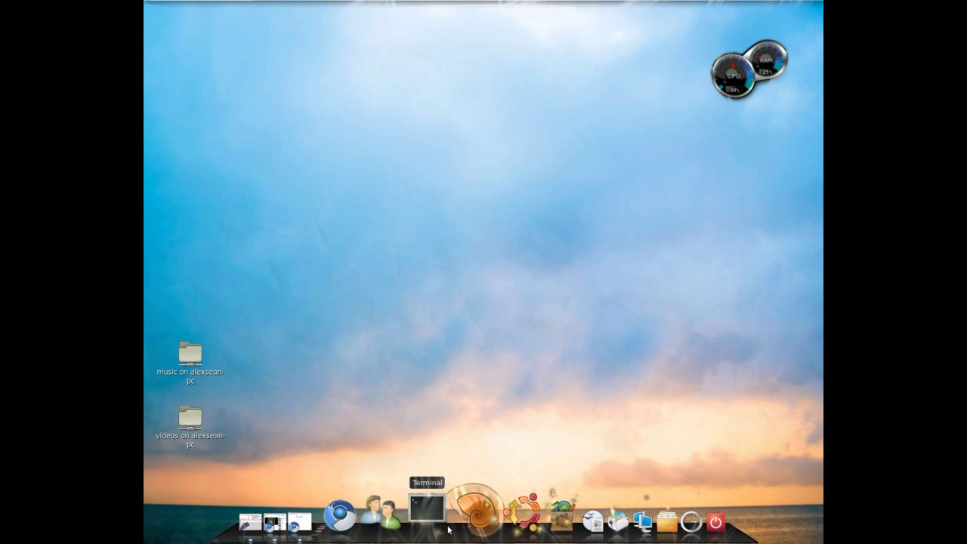
Step: Rotate the desktop cube to an empty workspace, and open a file browser window there, moving it nearer the centre
left_click_drag(546, 246, 535, 247, "ctrl+alt")
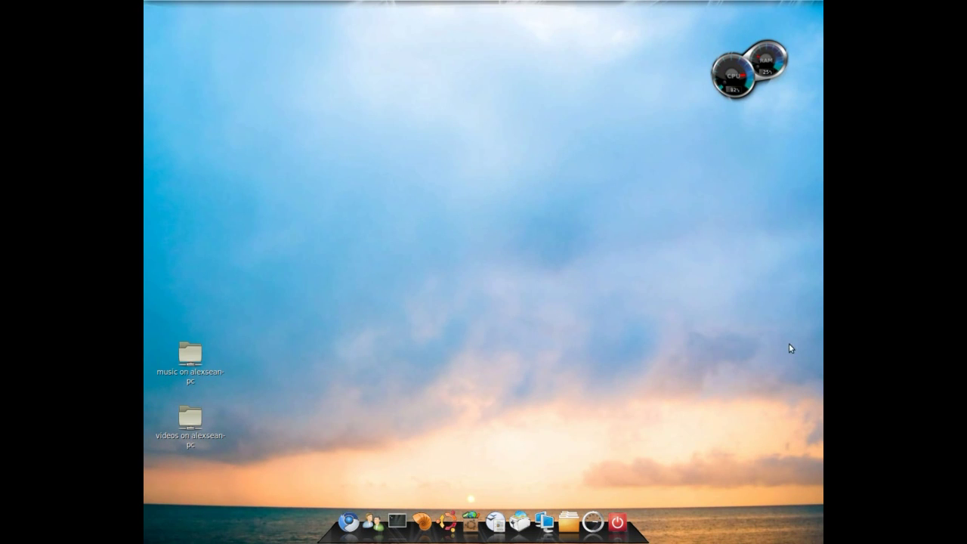
left_click_drag(577, 166, 822, 215, "ctrl+alt")
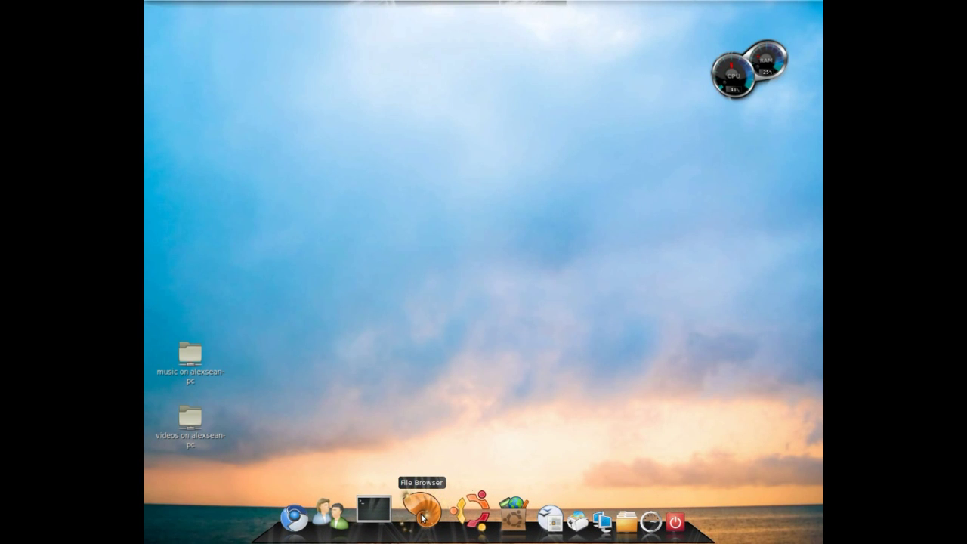
left_click(421, 516)
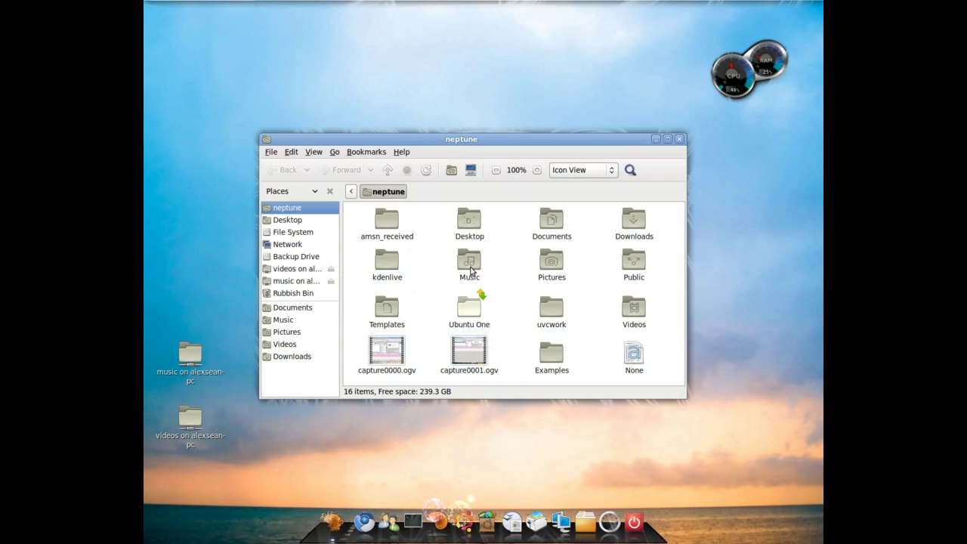
left_click_drag(469, 144, 516, 131)
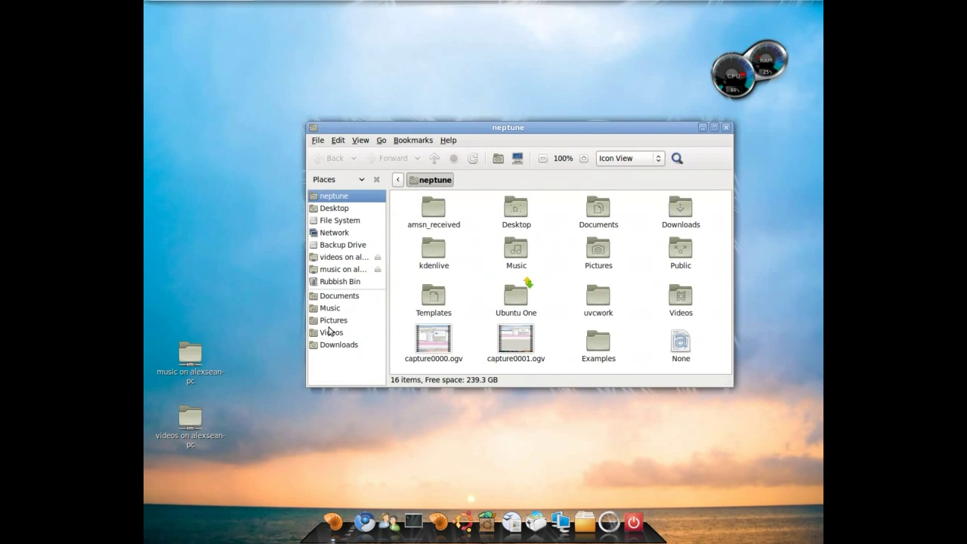
Step: Open the HD Movies folder inside Videos and select the 1920-bolt.mkv file
left_click(329, 333)
double_click(515, 216)
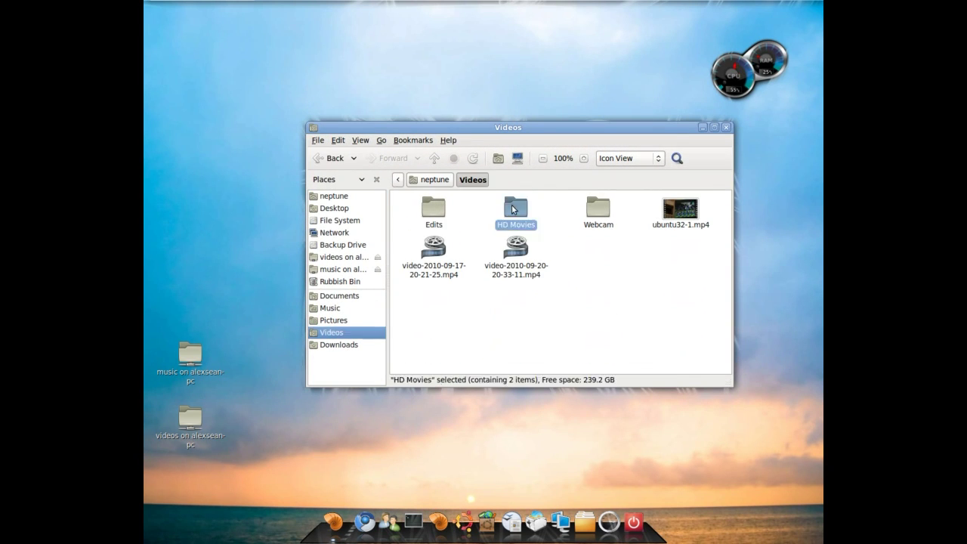
left_click(436, 214)
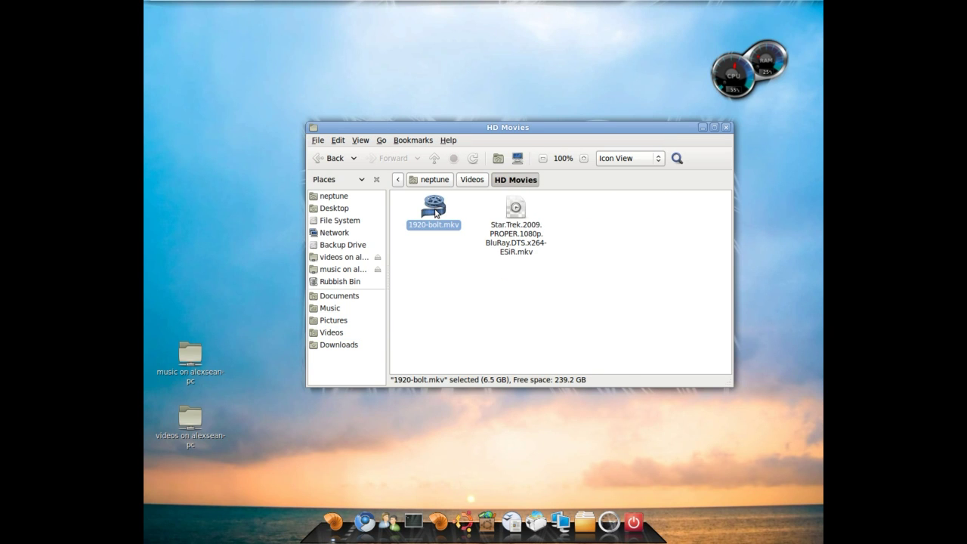
Step: Open 1920-bolt.mkv, close the default Movie Player, and play the file in VLC media player instead
double_click(436, 212)
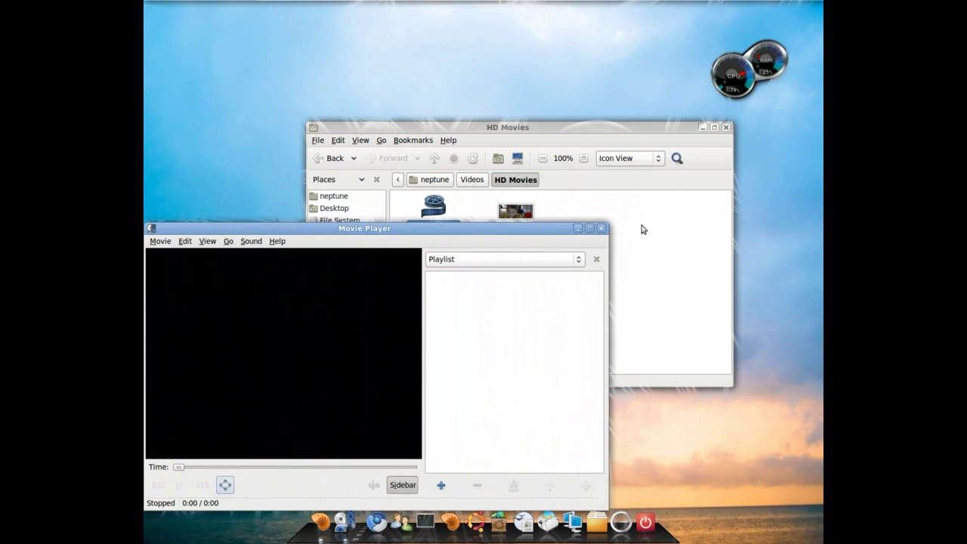
left_click(603, 228)
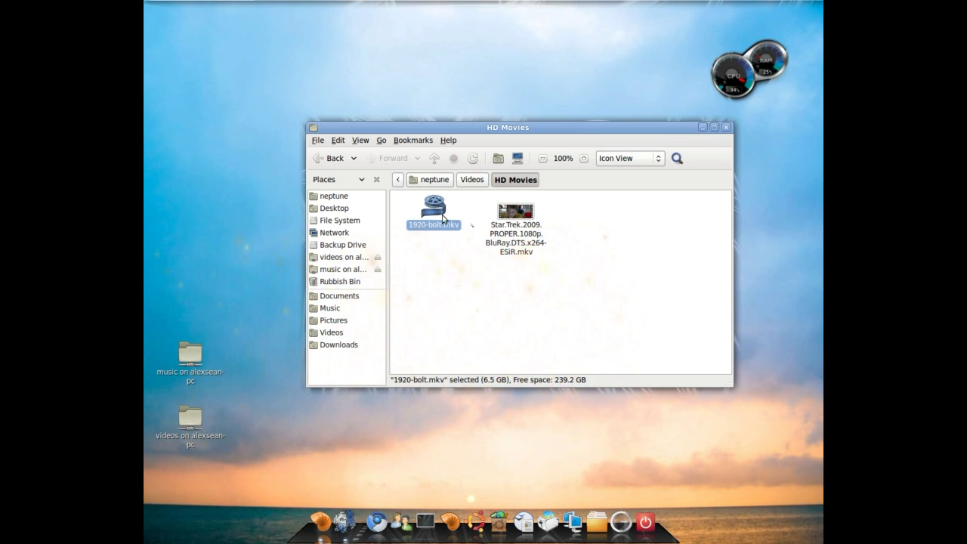
right_click(438, 215)
left_click(456, 235)
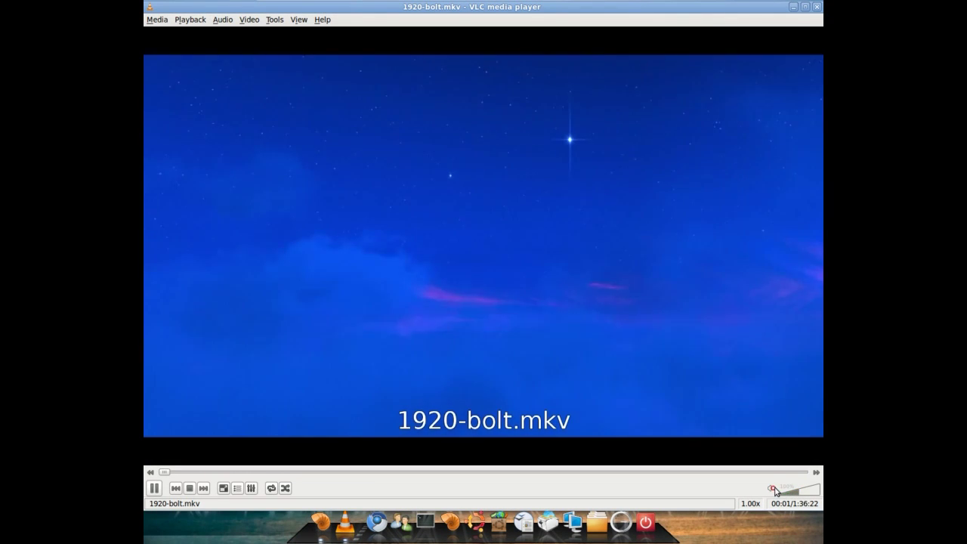
Step: Mute the 1920-bolt.mkv movie and display it in full screen
left_click(770, 488)
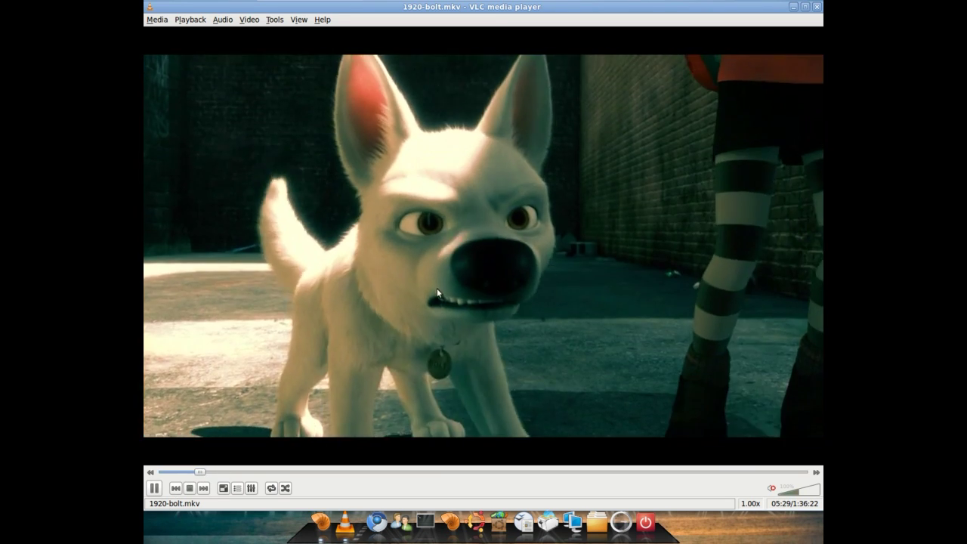
double_click(437, 288)
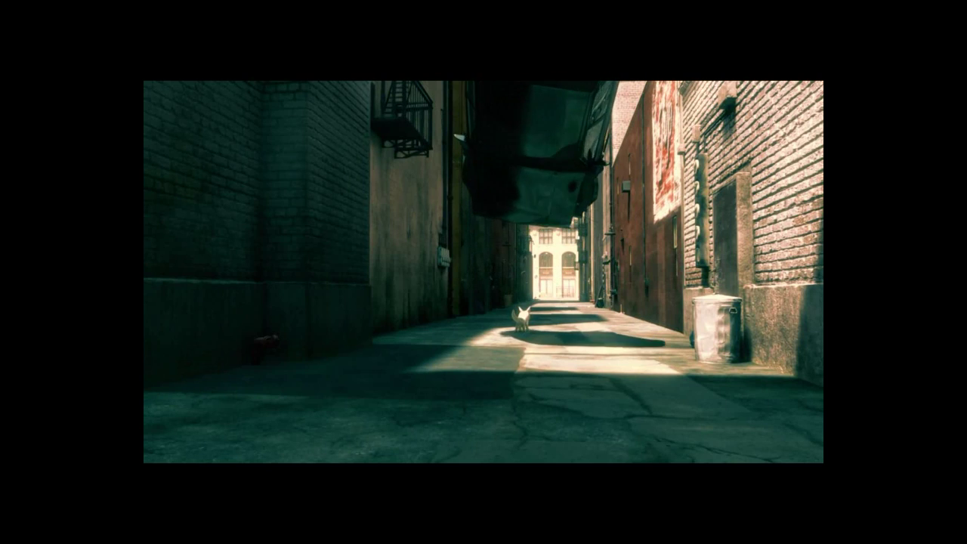
Step: Switch from the full-screen movie to the next workspace on the desktop cube
mouse_move(712, 319)
key("ctrl+alt+Right")
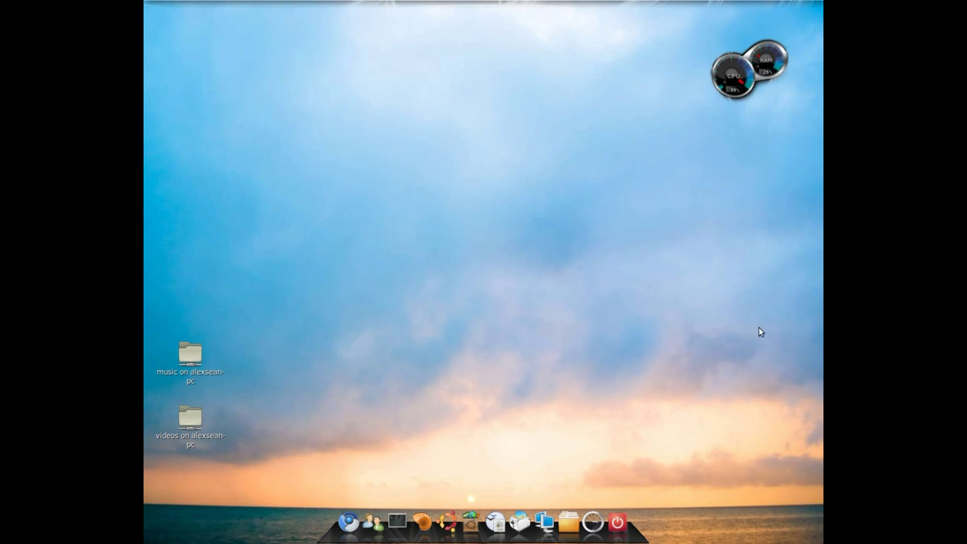
Step: Rotate the desktop cube to another workspace and open the HD Movies folder inside Videos in the file browser
key("ctrl+alt+Right")
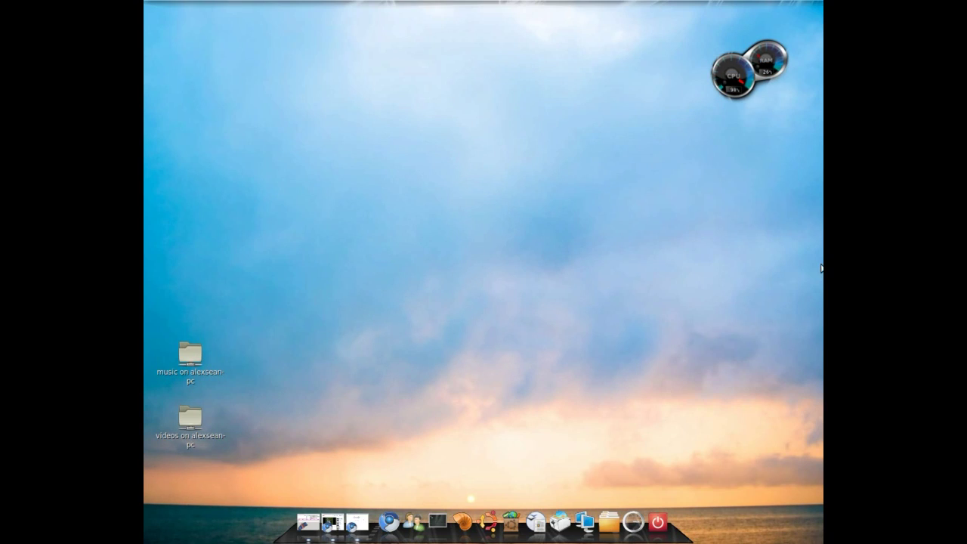
key("ctrl+alt+Right")
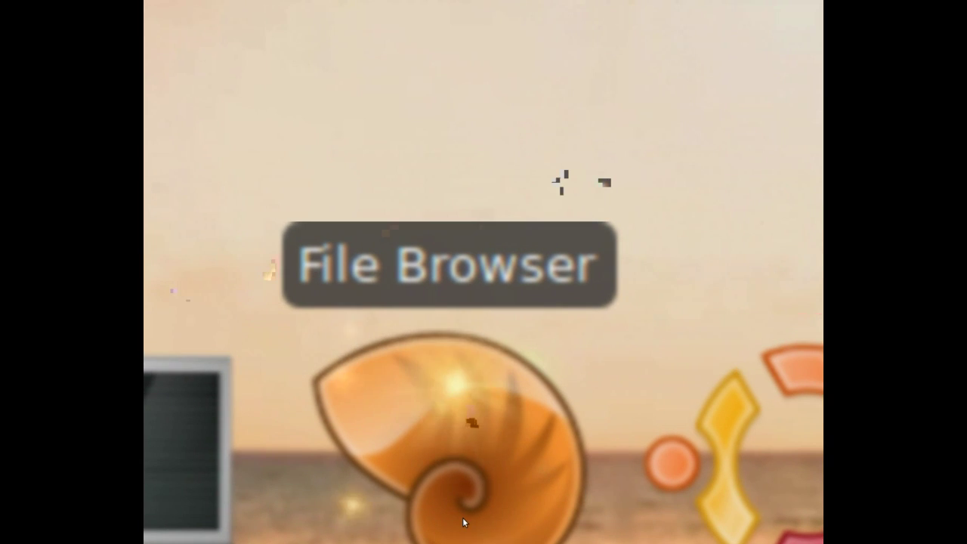
left_click(396, 442)
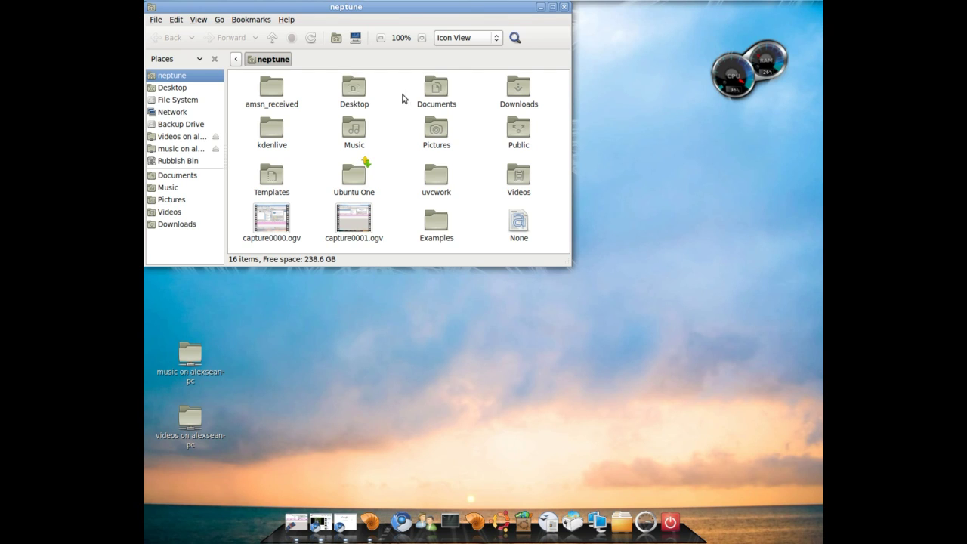
left_click(169, 213)
double_click(363, 97)
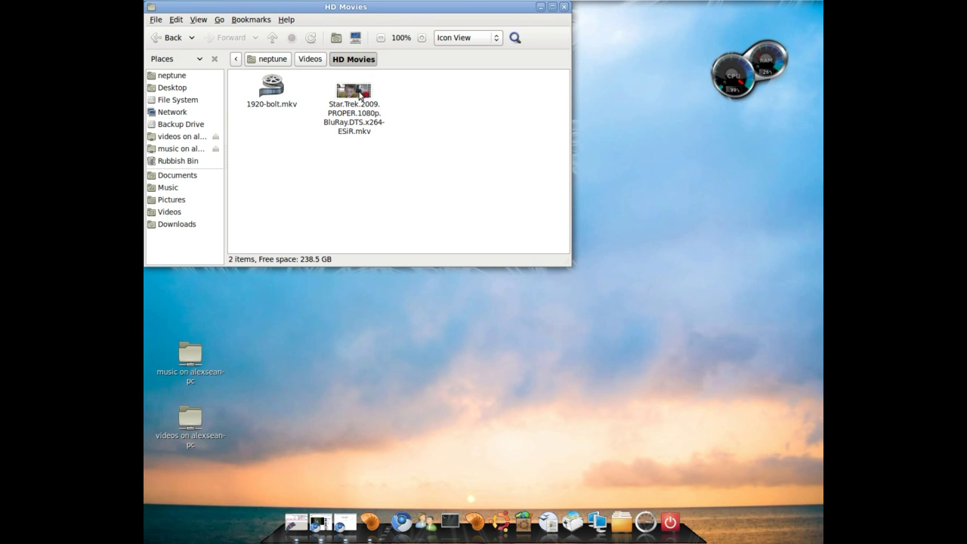
Step: Play Star.Trek.2009.PROPER.1080p.BluRay.DTS.x264-ESiR.mkv in VLC media player, muted, and skip ahead to about 32:35
right_click(360, 96)
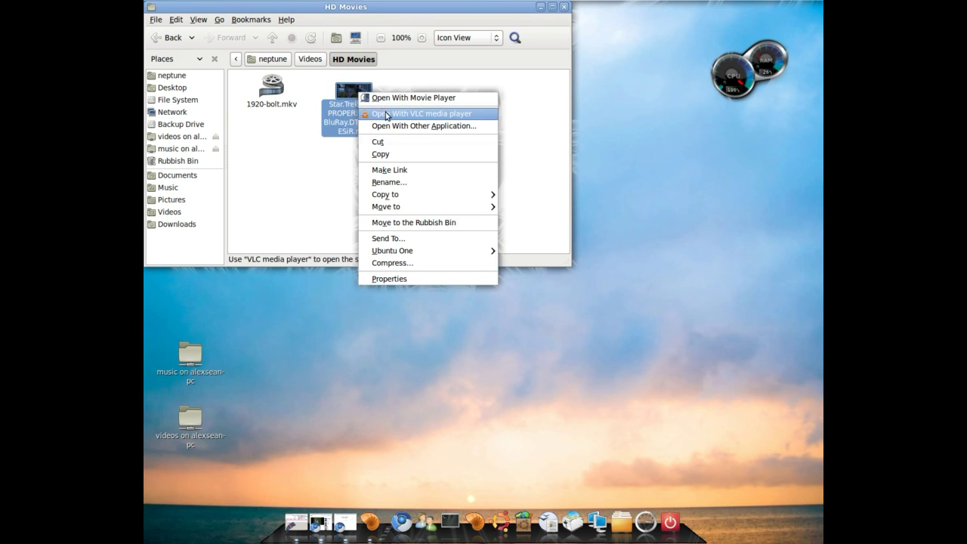
left_click(384, 113)
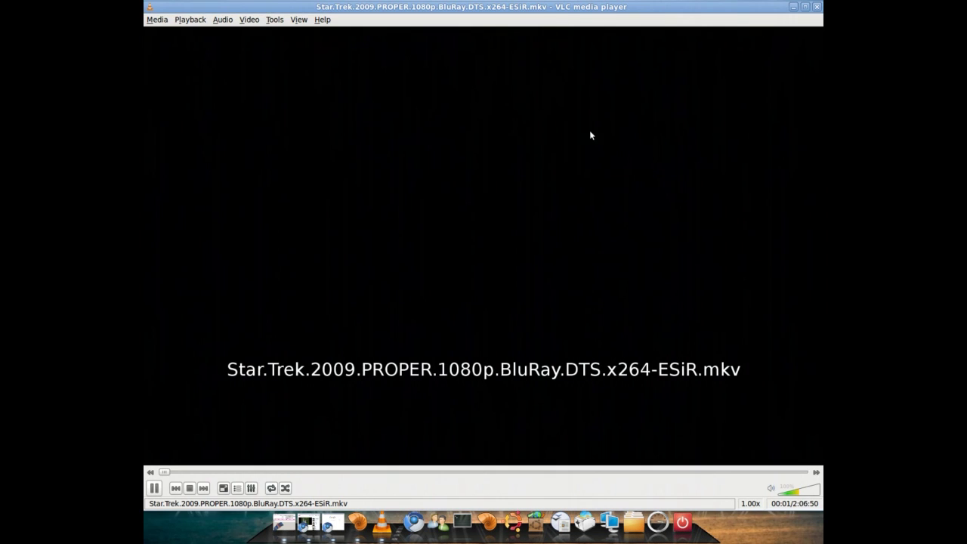
left_click(771, 488)
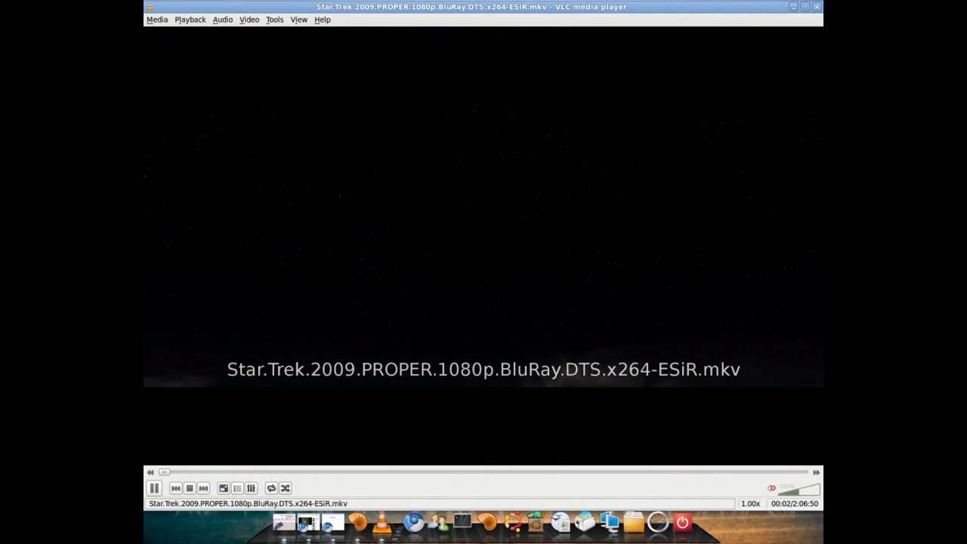
left_click(236, 472)
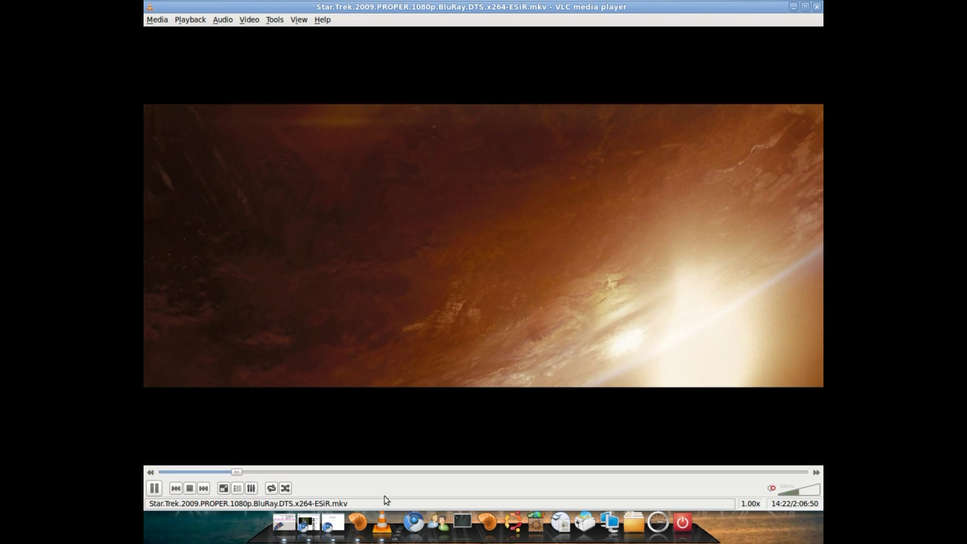
left_click(329, 472)
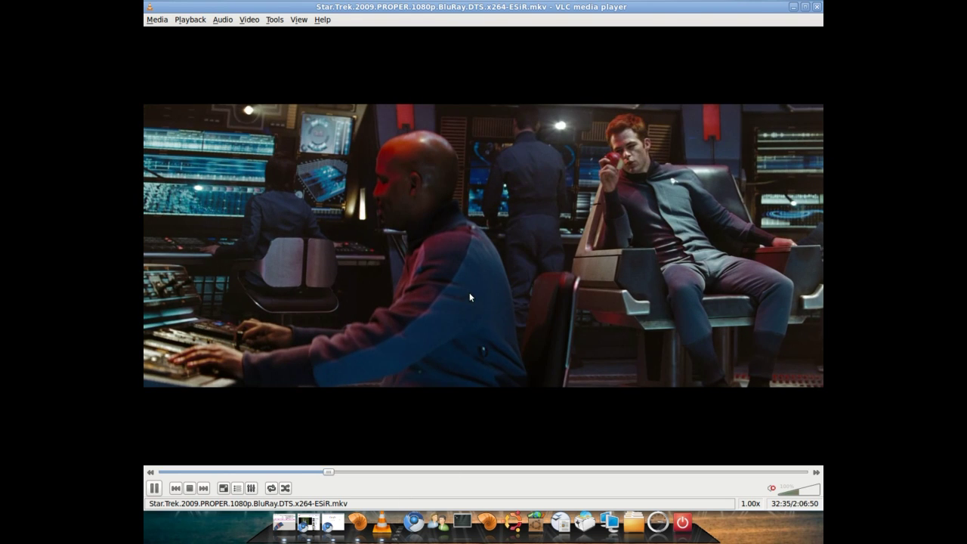
Step: Minimise and restore the VLC window, and display the Star Trek movie in full screen
left_click(794, 7)
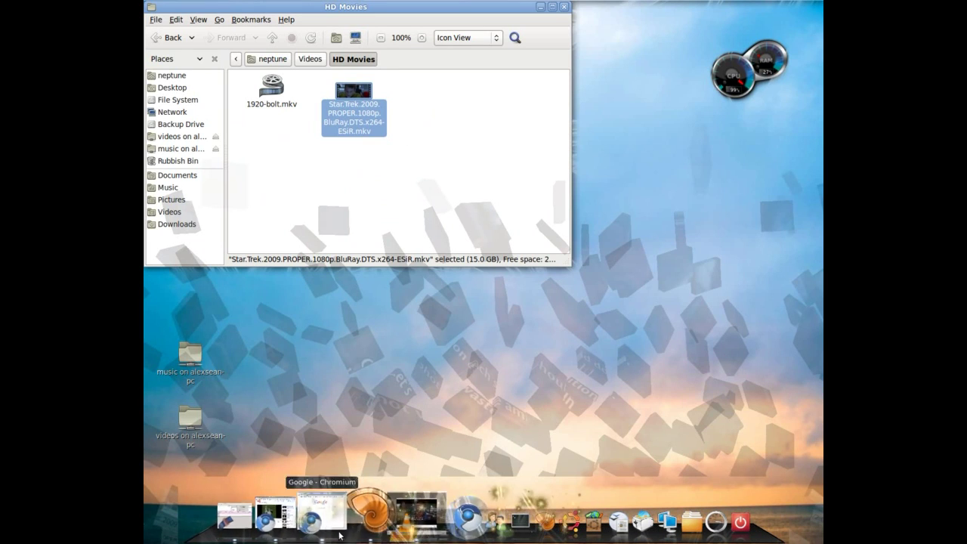
left_click(388, 525)
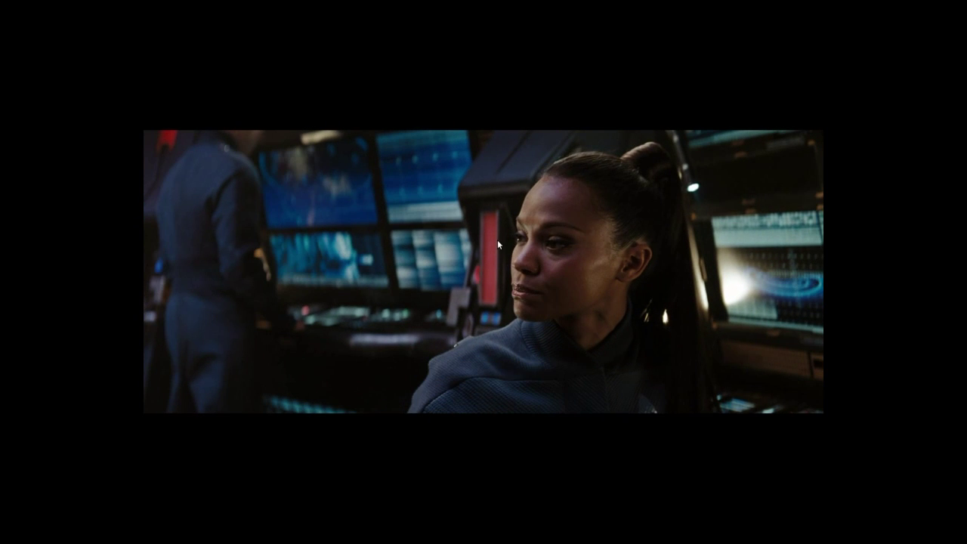
Step: Cycle through the open windows, and minimise the Kdenlive window and the others covering the movie to return to full-screen playback
key("alt+Tab")
key("alt+Tab")
key("alt+Tab")
key("alt+Tab")
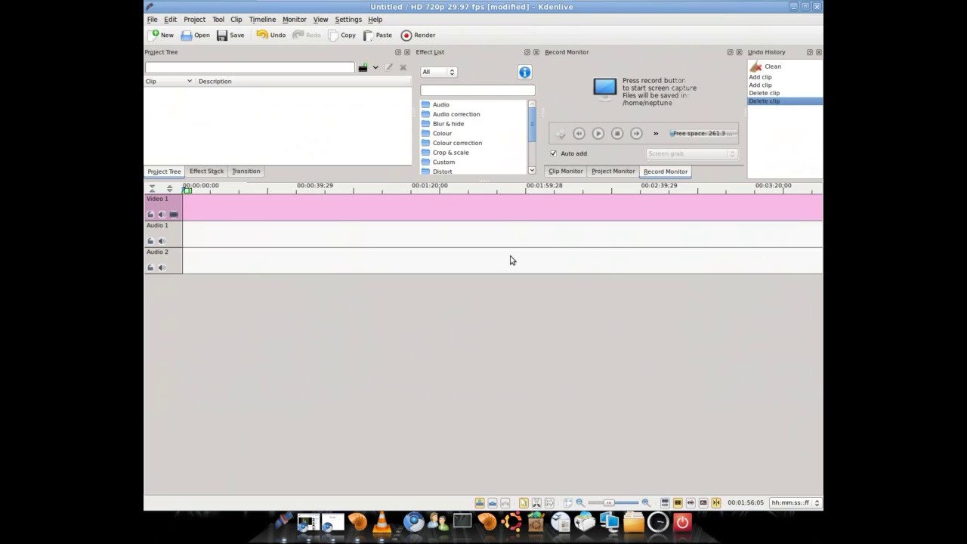
left_click(787, 6)
left_click(606, 59)
left_click(791, 8)
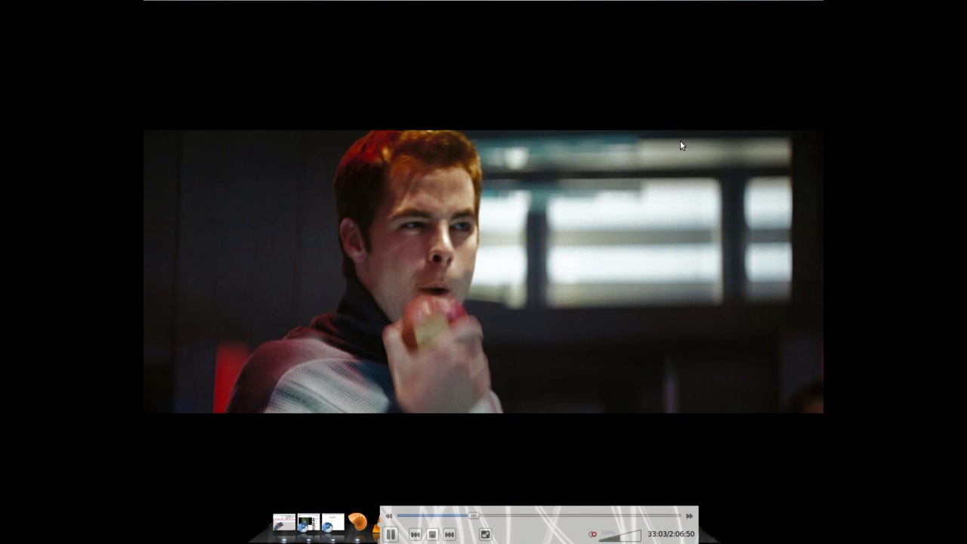
Step: Skip the full-screen Star Trek movie ahead to about 42:55 and rotate the desktop cube to an empty workspace
left_click_drag(651, 182, 611, 216)
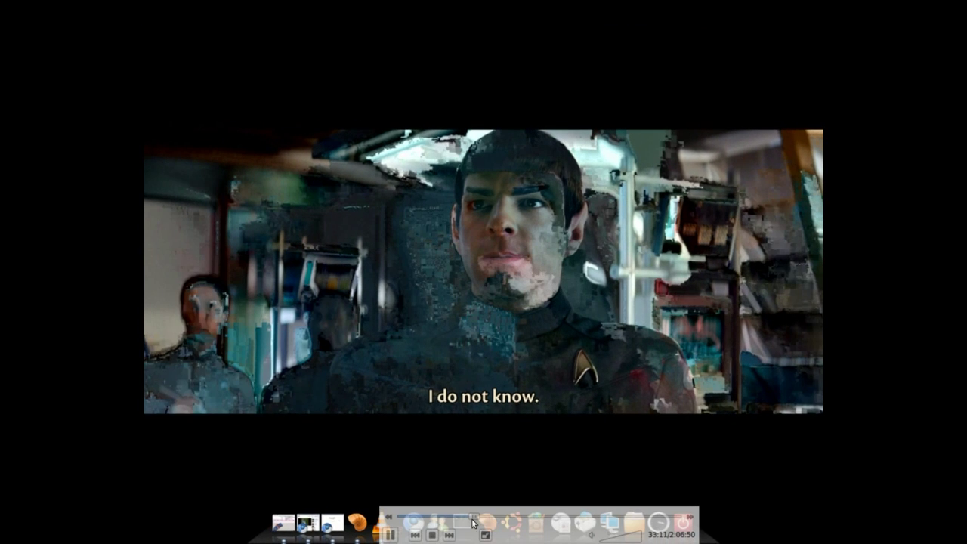
left_click(495, 515)
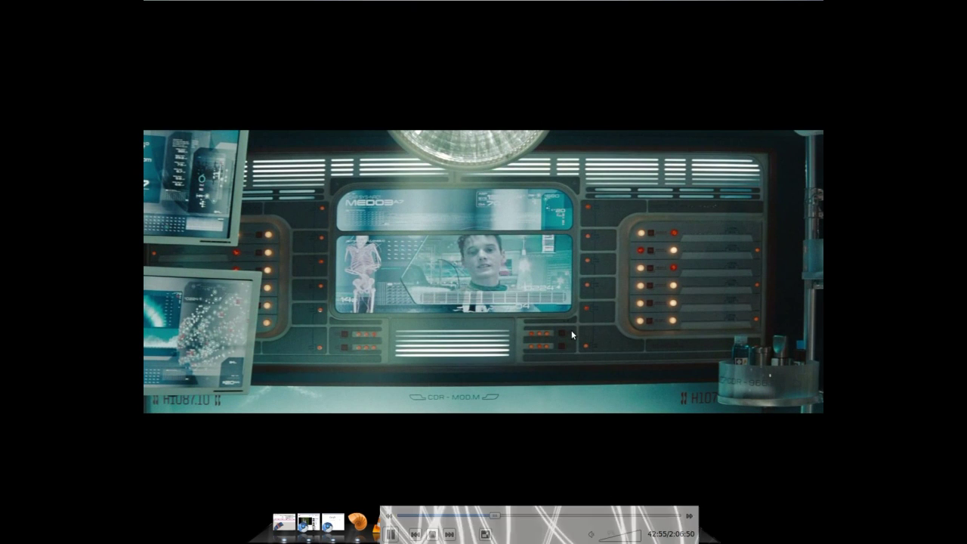
left_click_drag(586, 306, 317, 291, "ctrl+alt")
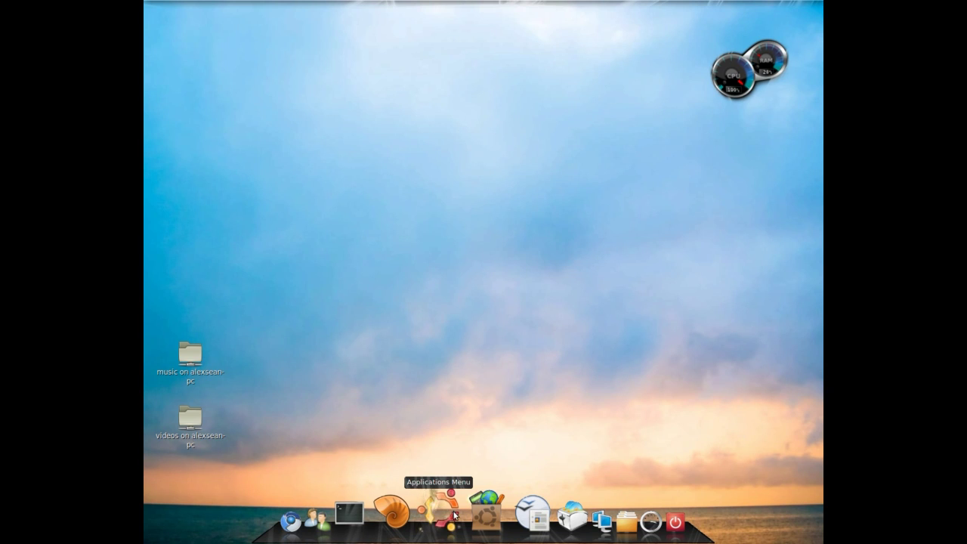
Step: Look through the installed application categories, including the Accessories programs
left_click(454, 516)
mouse_move(489, 432)
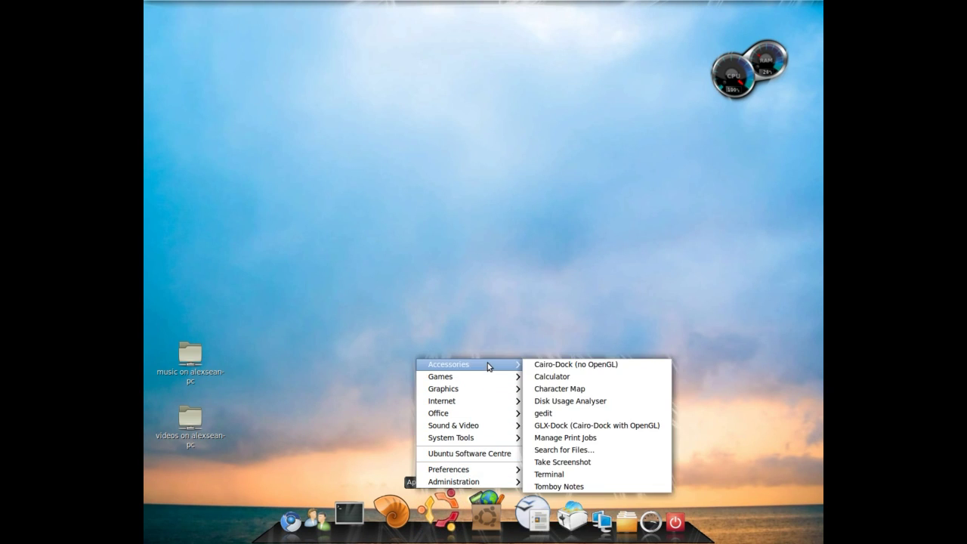
left_click(543, 218)
Step: Open the CompizConfig Settings Manager and a new Chromium browser window on this workspace
mouse_move(621, 3)
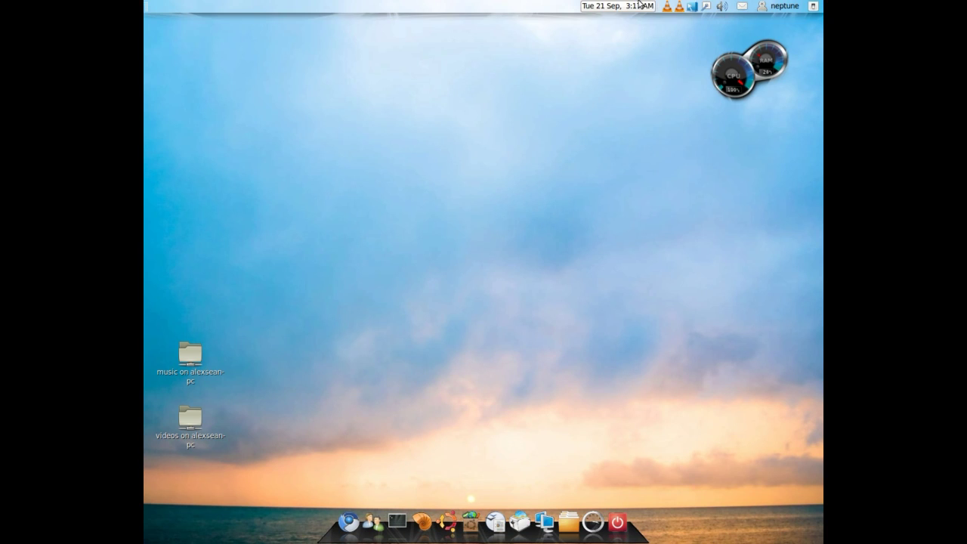
left_click(696, 7)
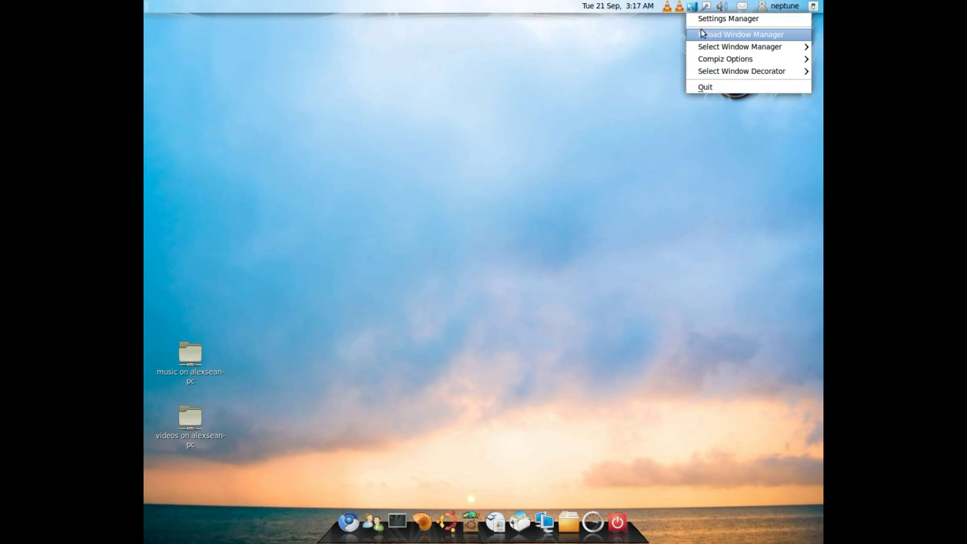
left_click(712, 32)
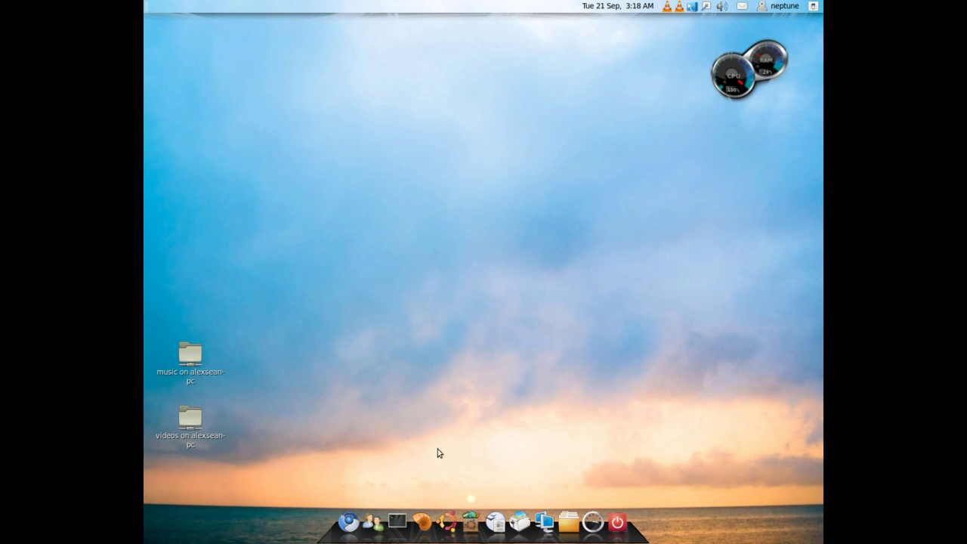
left_click(349, 520)
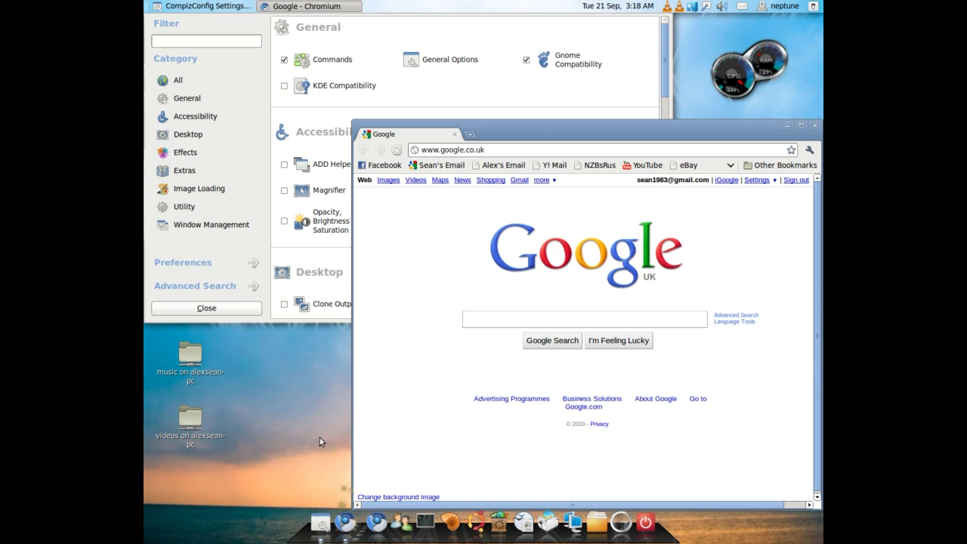
Step: Rotate the desktop cube through its workspaces and return to the one playing the Star Trek movie
left_click_drag(291, 396, 303, 393, "ctrl+alt")
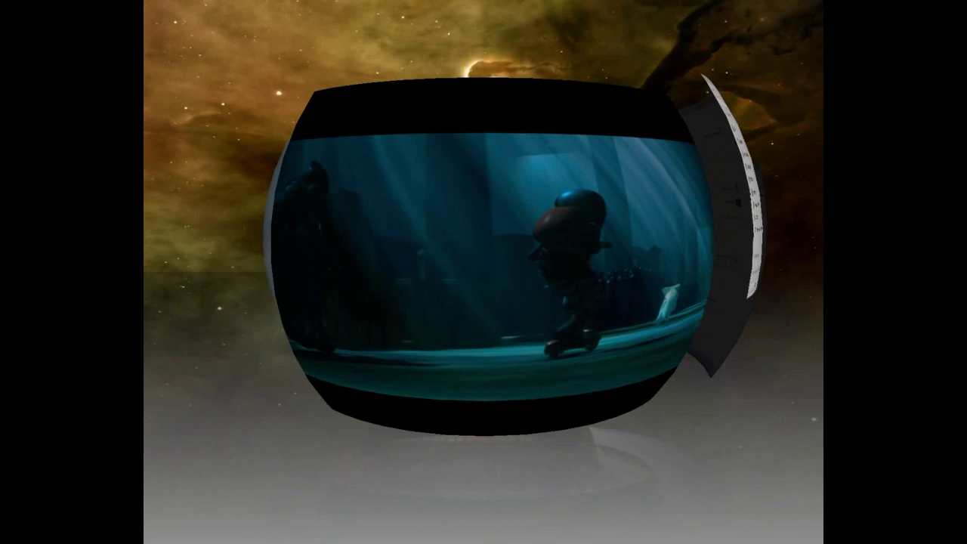
key("ctrl+alt+Left")
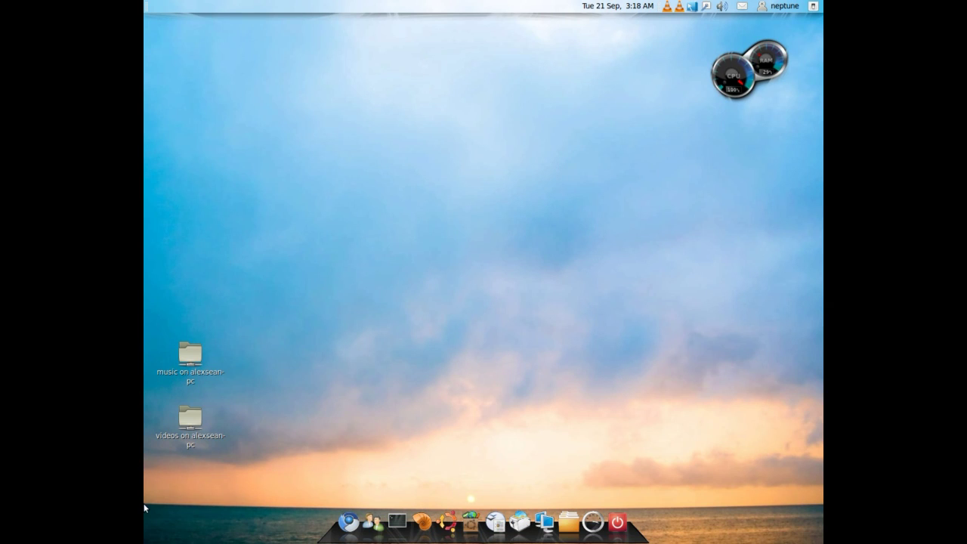
key("ctrl+alt+Left")
key("ctrl+alt+Right")
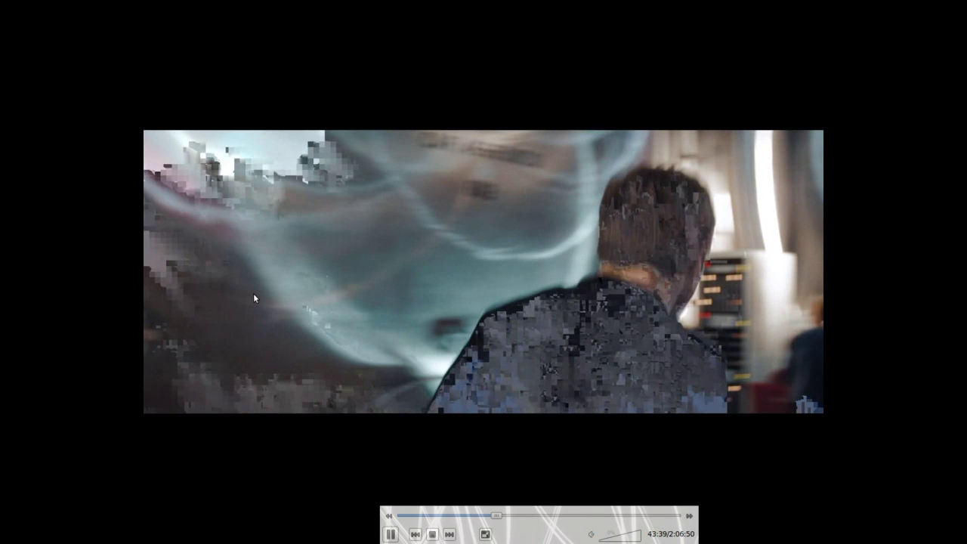
Step: Return the Star Trek movie from full screen to its window and pause it after skipping to about 49 minutes
double_click(453, 338)
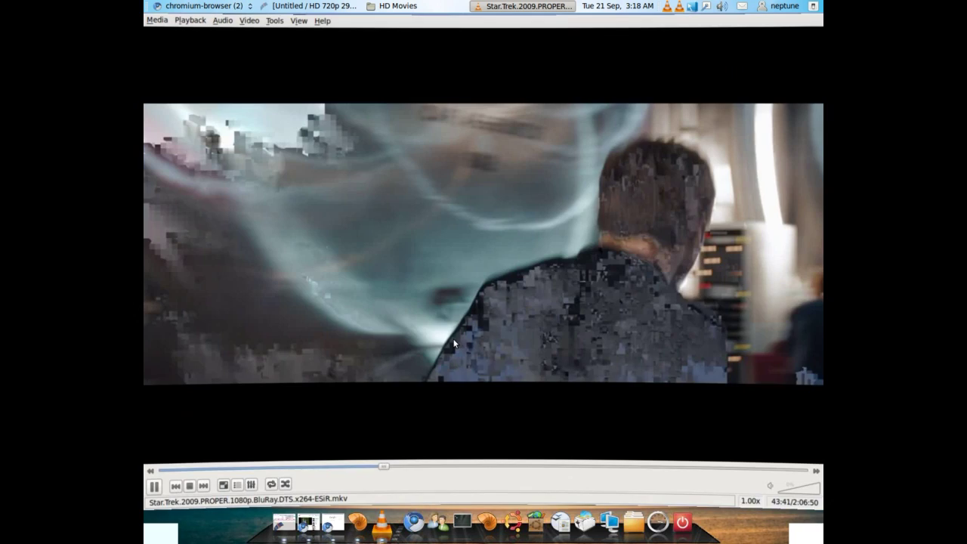
left_click_drag(383, 474, 413, 477)
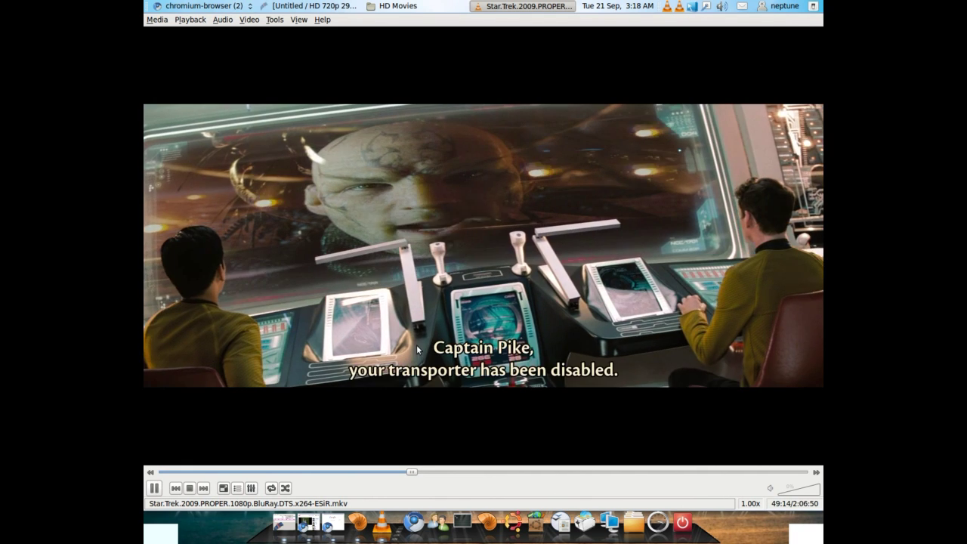
left_click(151, 488)
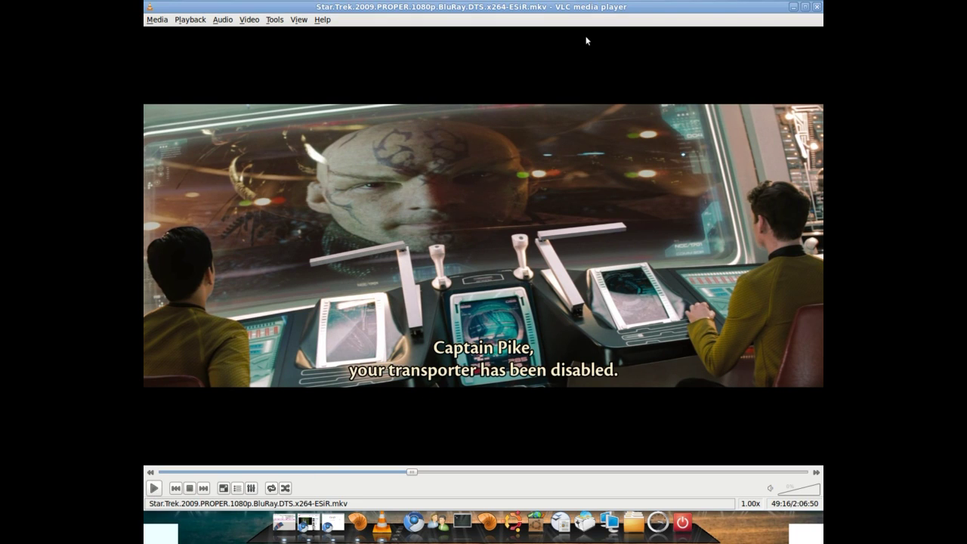
Step: Close the VLC window with the Star Trek movie and the HD Movies folder window
left_click(816, 6)
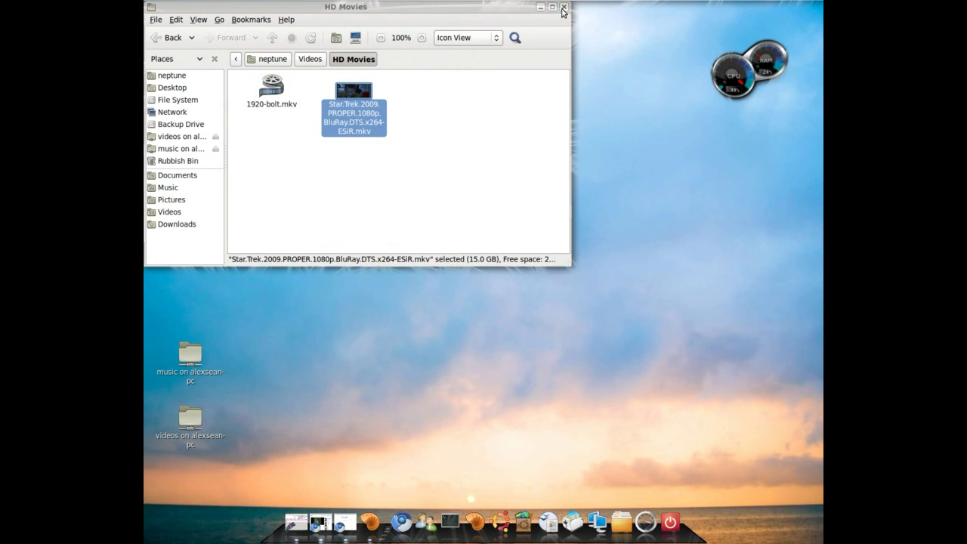
left_click(564, 6)
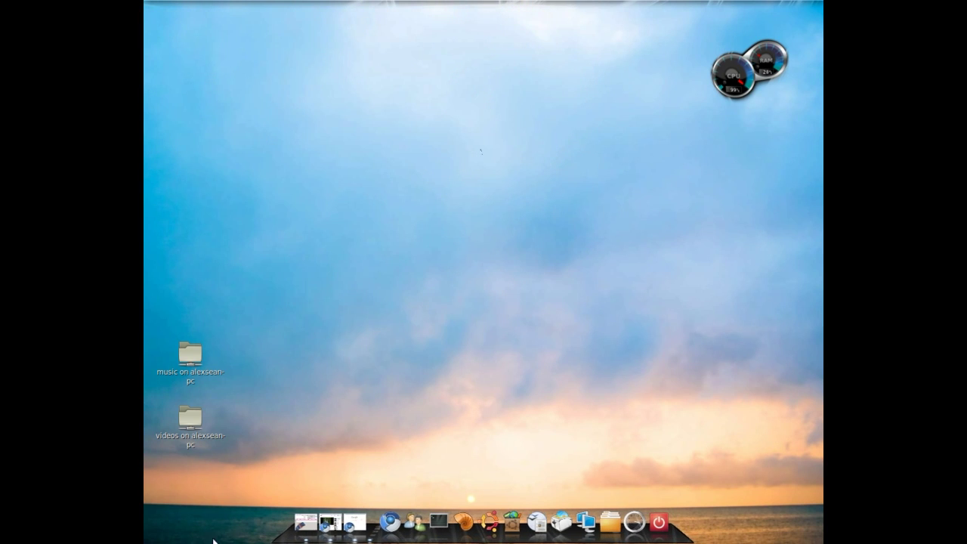
Step: Open the Kansas "Carry On Wayward Son" 1976 video from the YouTube favourites, and minimise and restore its browser window
left_click(325, 527)
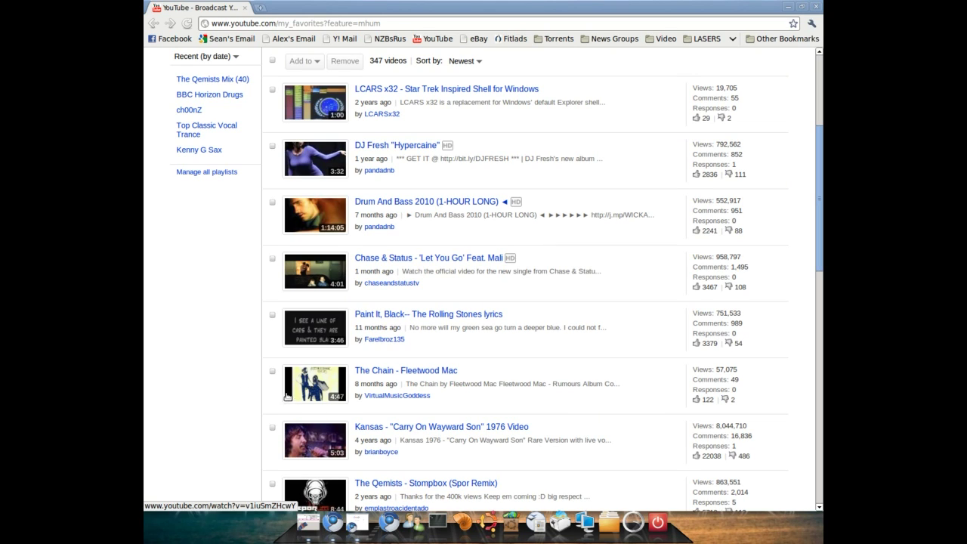
left_click(394, 428)
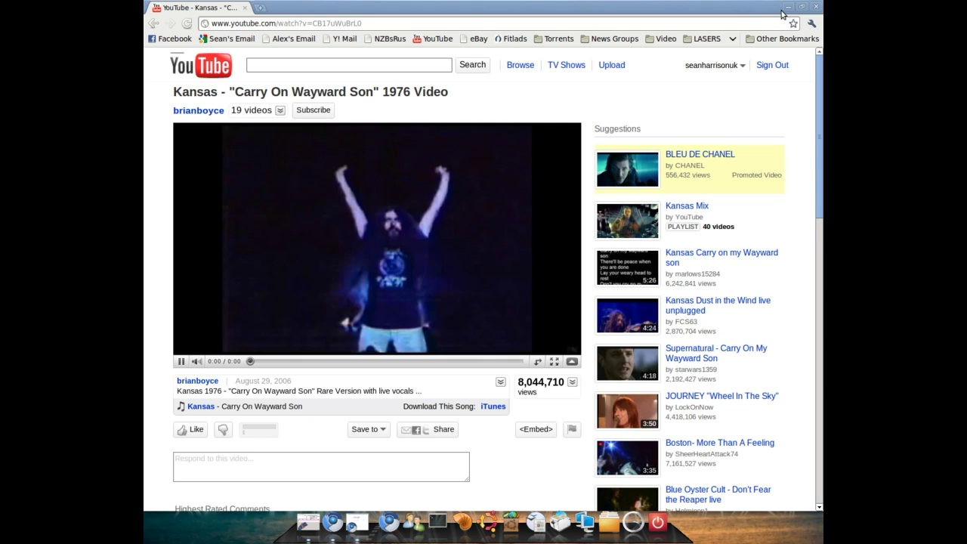
left_click(786, 8)
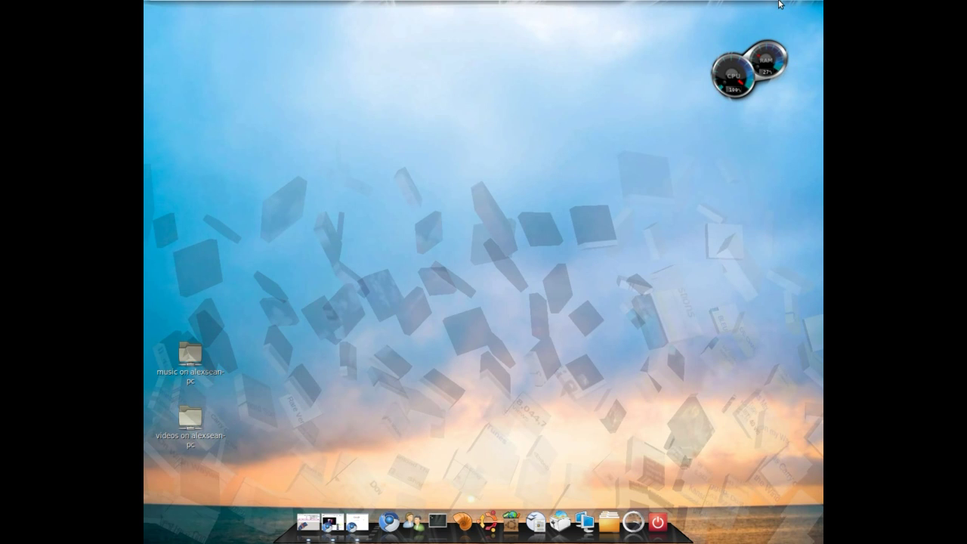
left_click(332, 523)
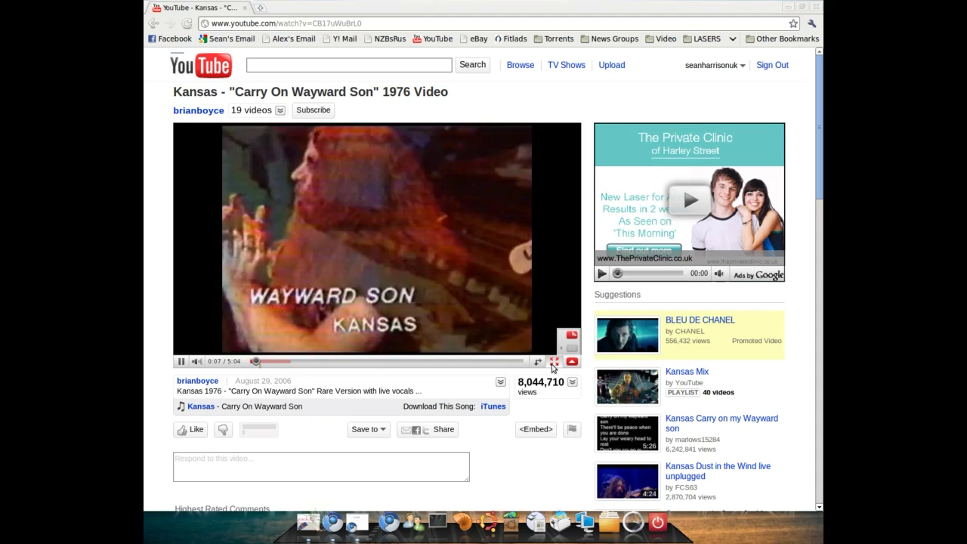
Step: Play the Kansas video full screen and rotate the desktop sphere while it plays
left_click(552, 365)
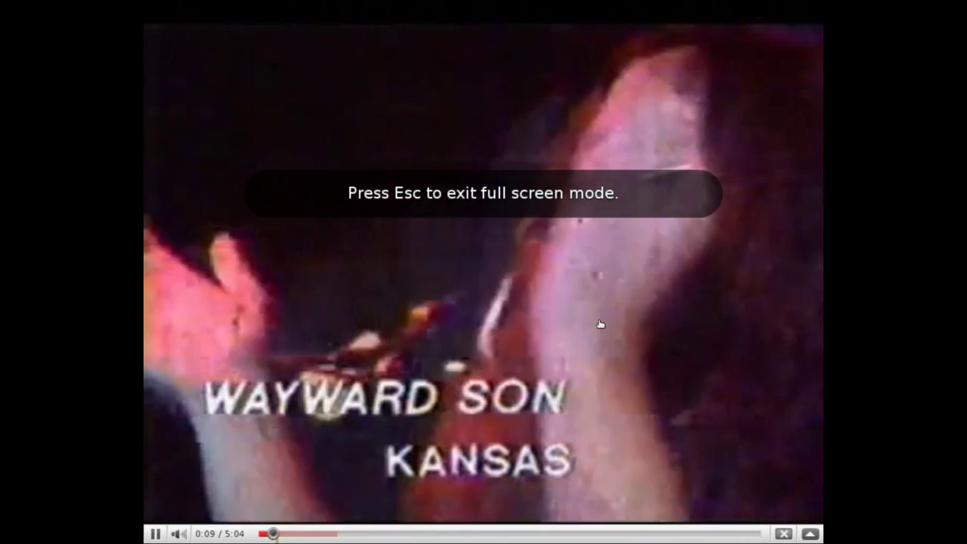
left_click_drag(600, 324, 521, 340)
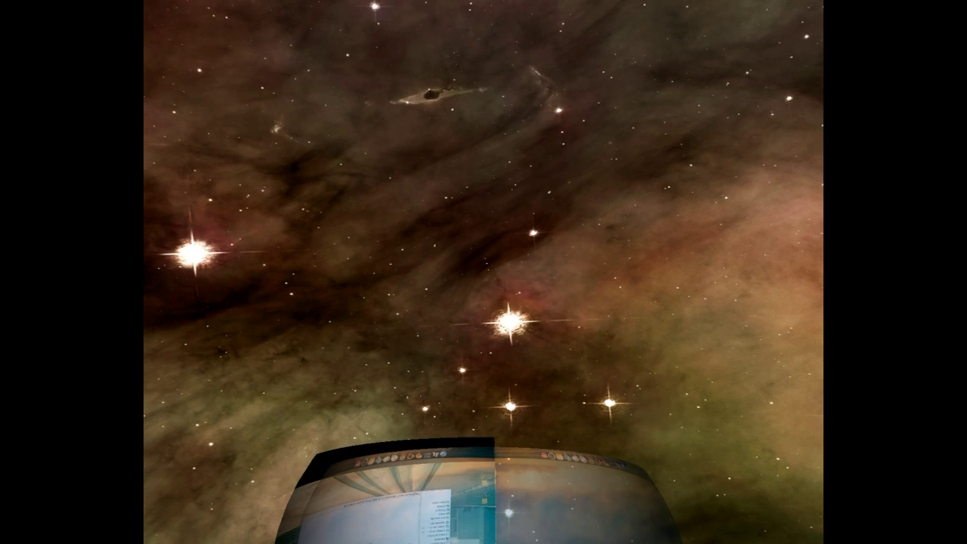
Step: Open the Deformation settings of the Cube Reflection and Deformation effect in CompizConfig Settings Manager
left_click(462, 44)
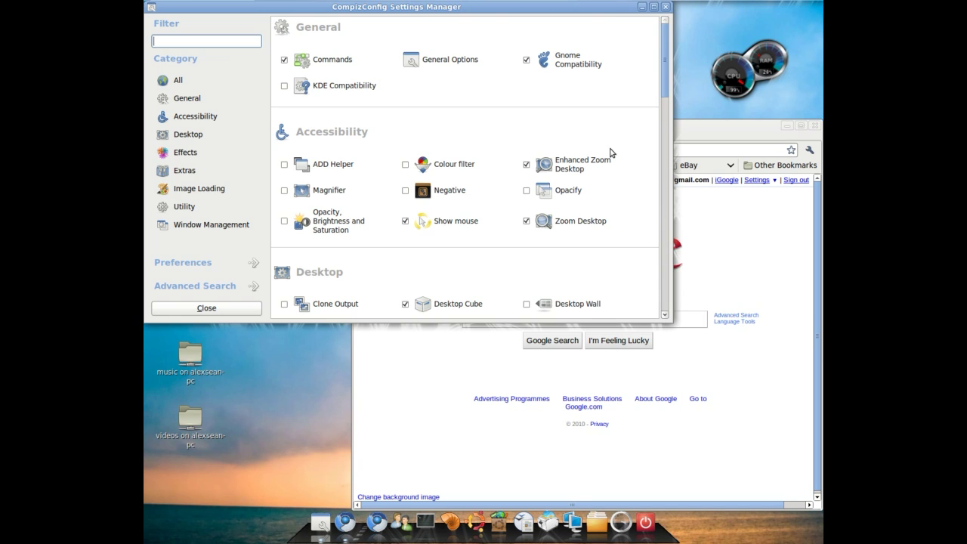
left_click_drag(668, 85, 662, 64)
left_click(184, 152)
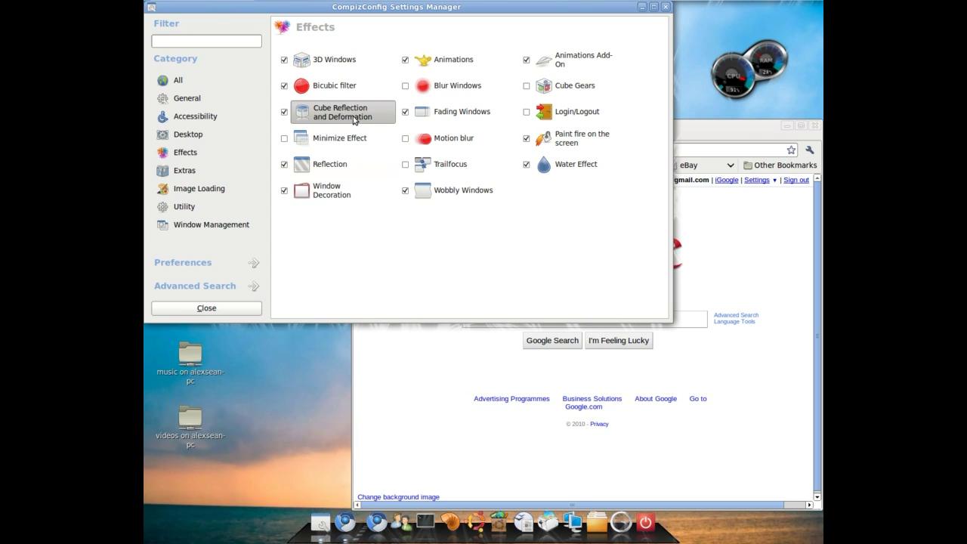
left_click(354, 120)
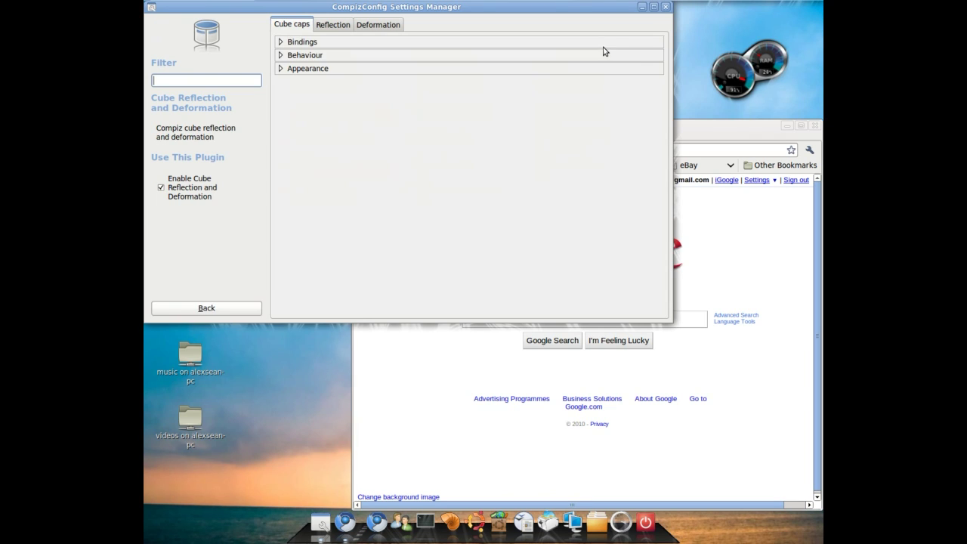
left_click(333, 26)
left_click(364, 28)
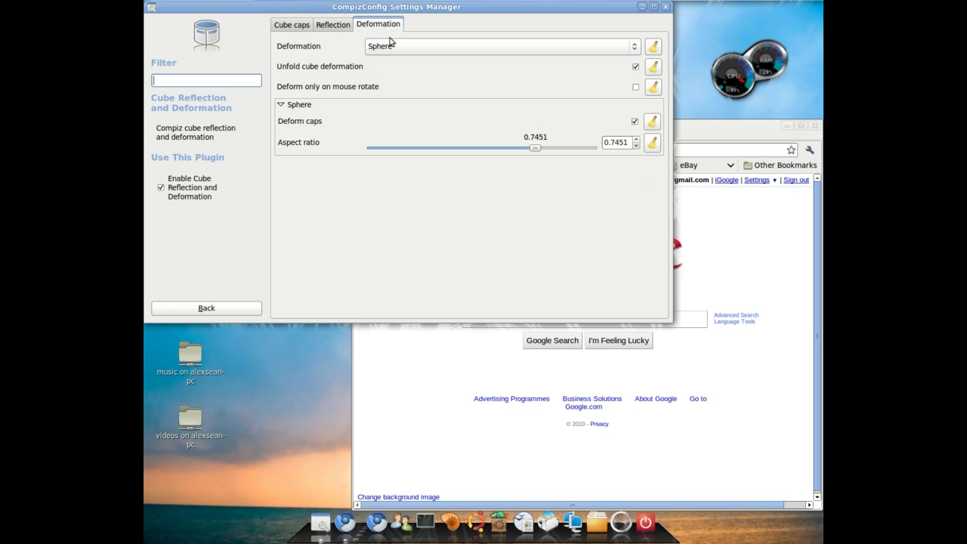
Step: Set the cube deformation to Cylinder and rotate the desktop through all its workspaces back to the settings window
left_click(418, 44)
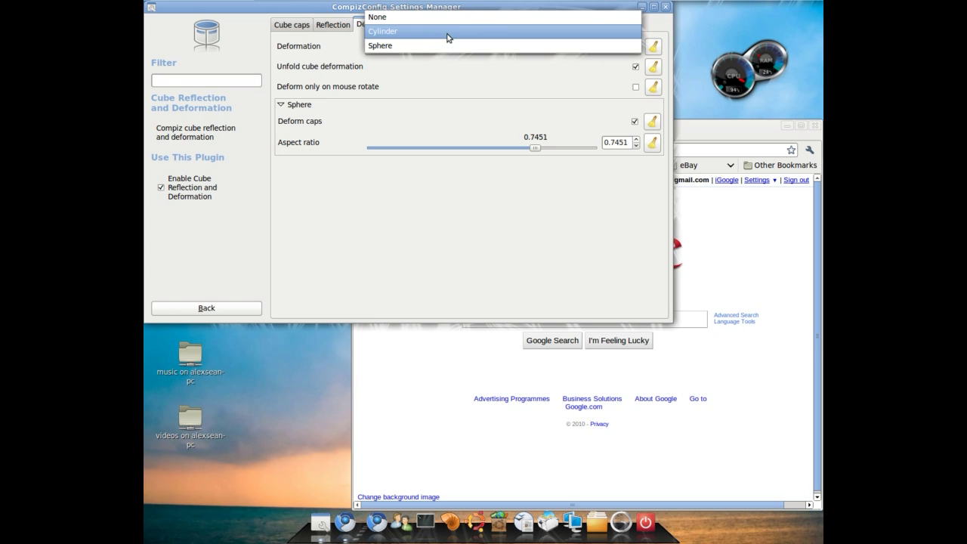
left_click(449, 34)
key("ctrl+alt+Left")
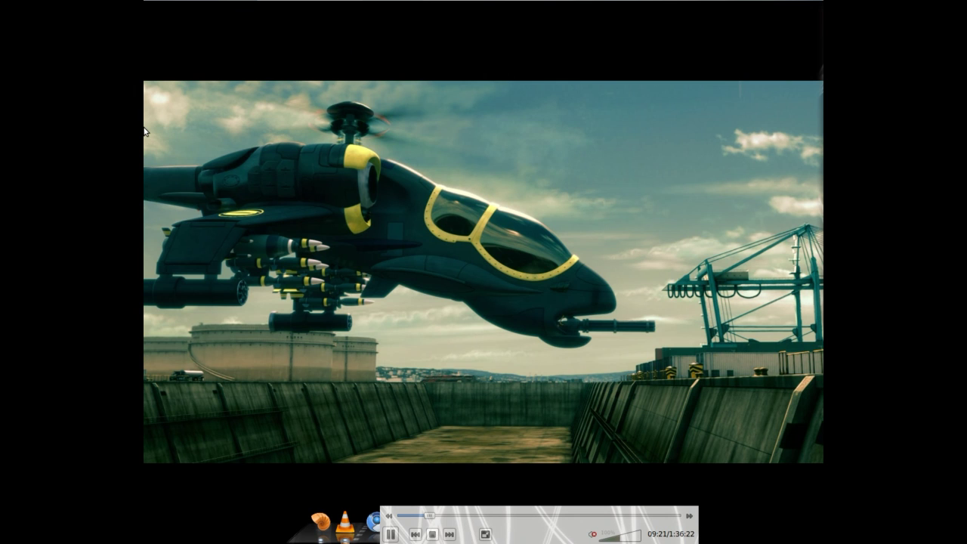
key("ctrl+alt+Left")
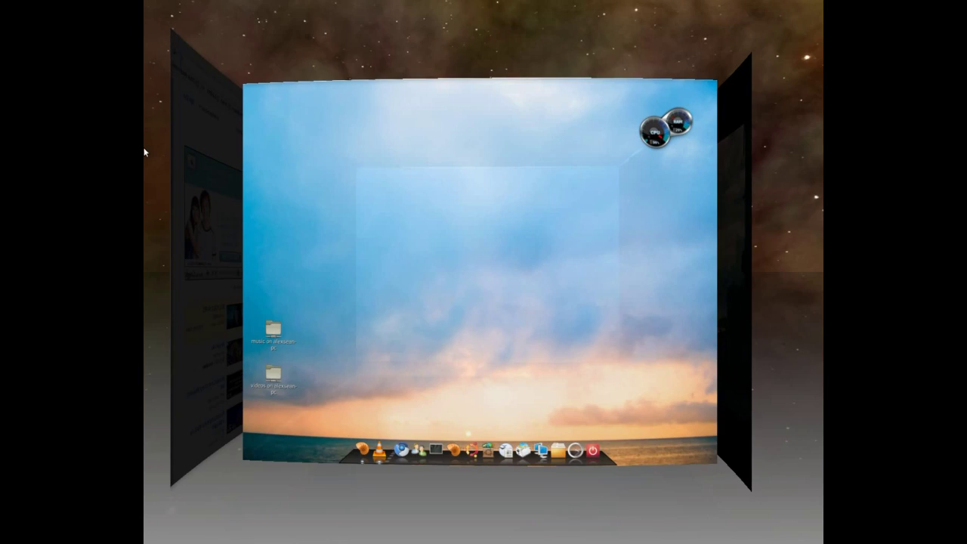
key("ctrl+alt+Left")
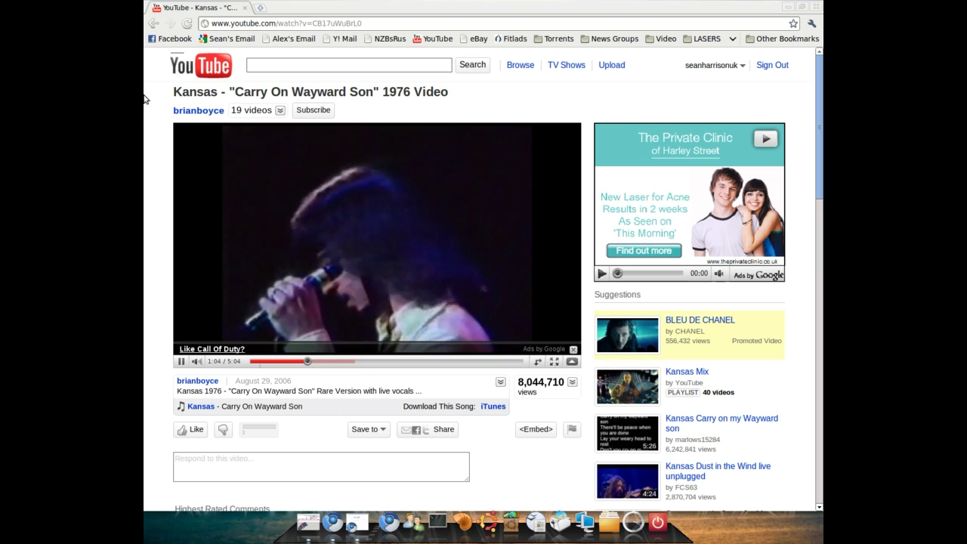
key("ctrl+alt+Left")
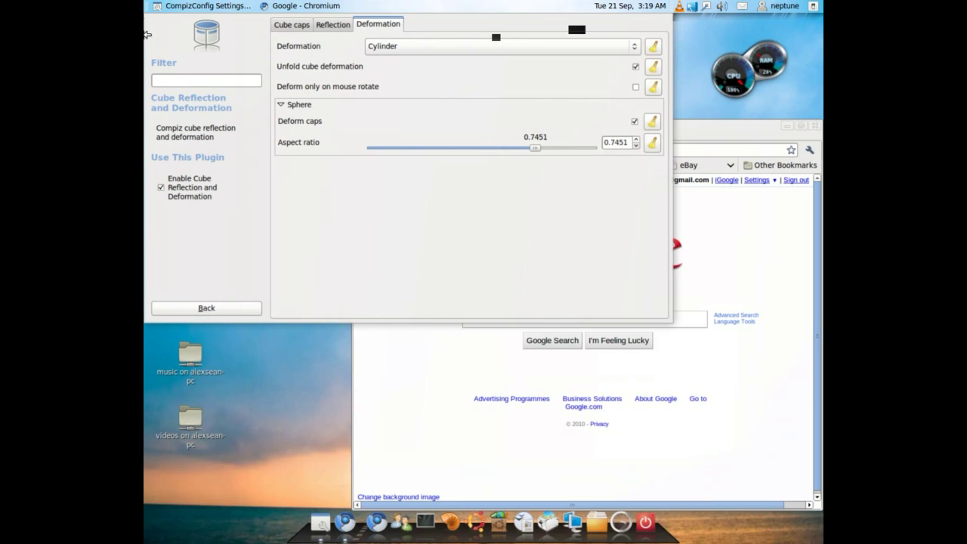
Step: Set the cube deformation to None and close CompizConfig Settings Manager
left_click(430, 47)
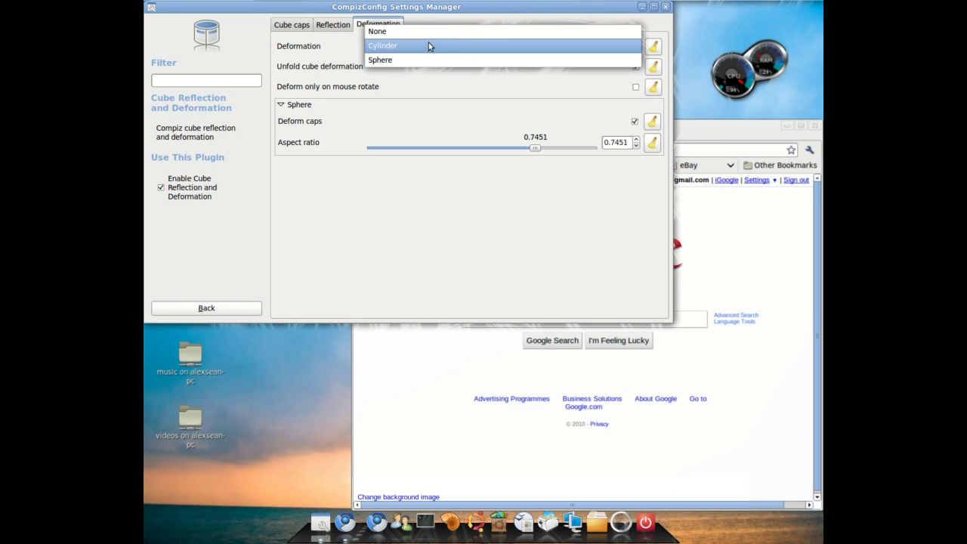
left_click(429, 35)
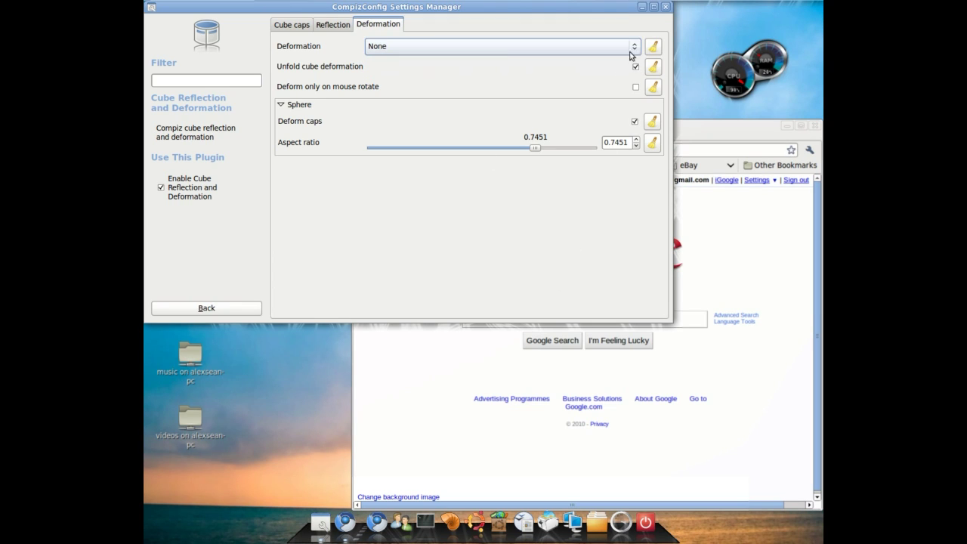
left_click(665, 7)
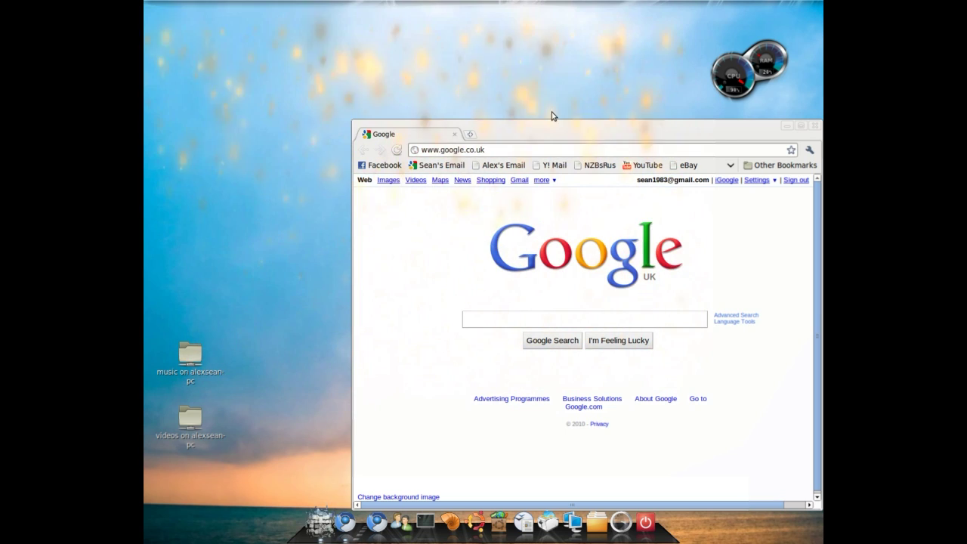
Step: Maximise the Chromium window showing the Google home page and close it
double_click(534, 128)
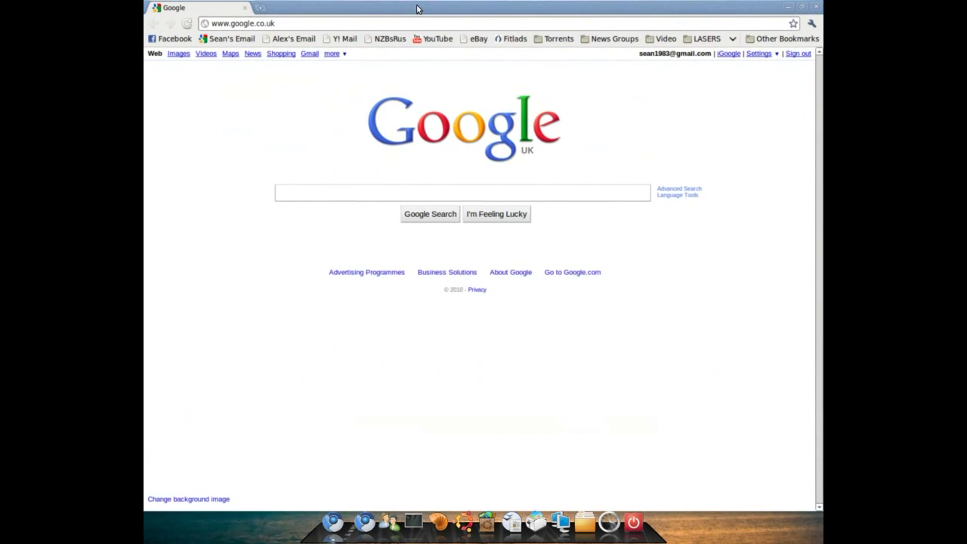
left_click(816, 6)
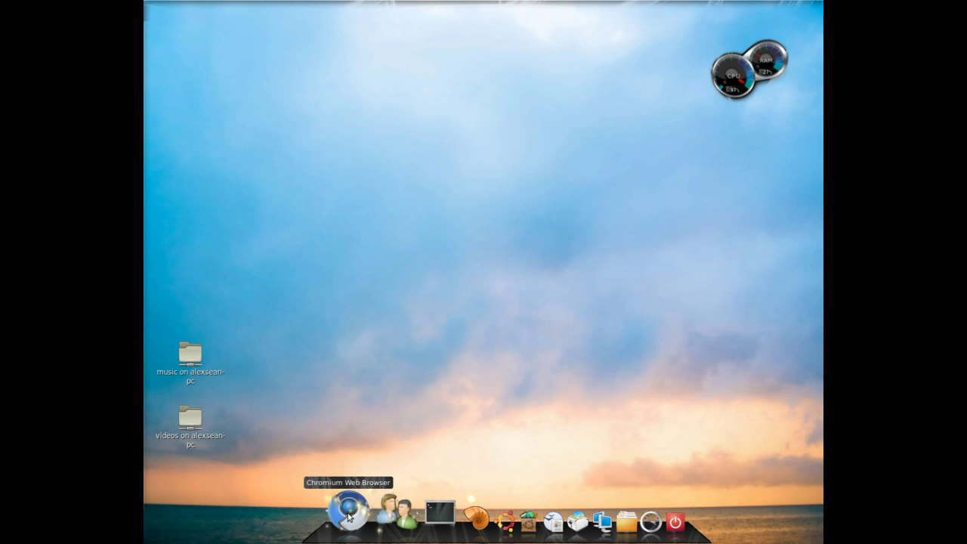
Step: Launch Chromium windows, a terminal, the home folder, OpenOffice.org Writer and the gtkvncviewer remote desktop client from the dock
double_click(349, 518)
left_click(423, 515)
left_click(457, 515)
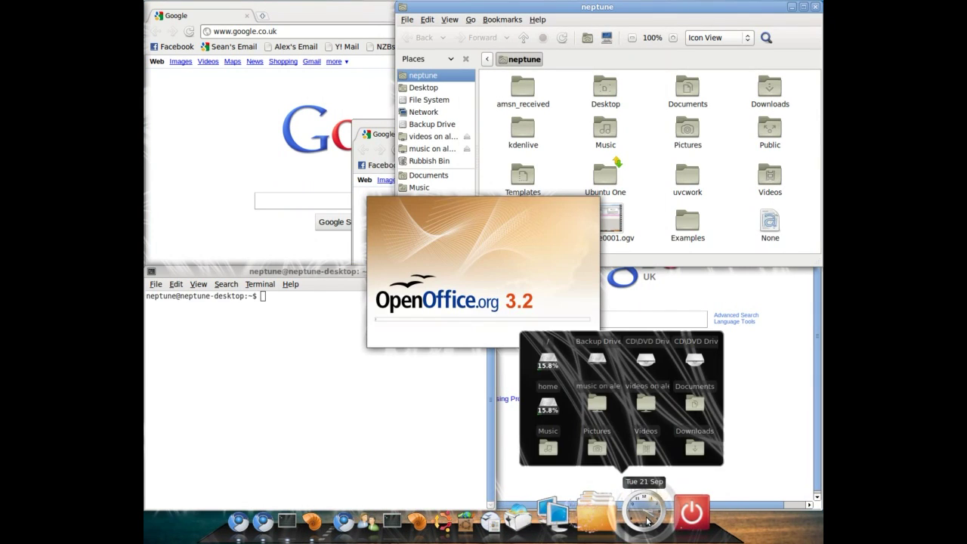
Step: Show the dock clock's calendar, rotate to the workspace with the OpenOffice.org Writer document and dismiss the calendar
left_click(647, 520)
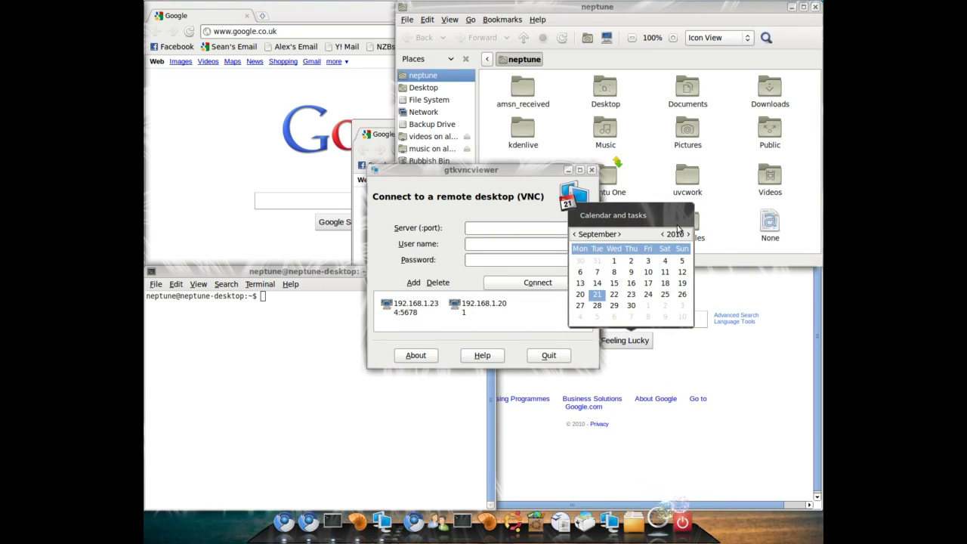
left_click_drag(453, 106, 174, 106)
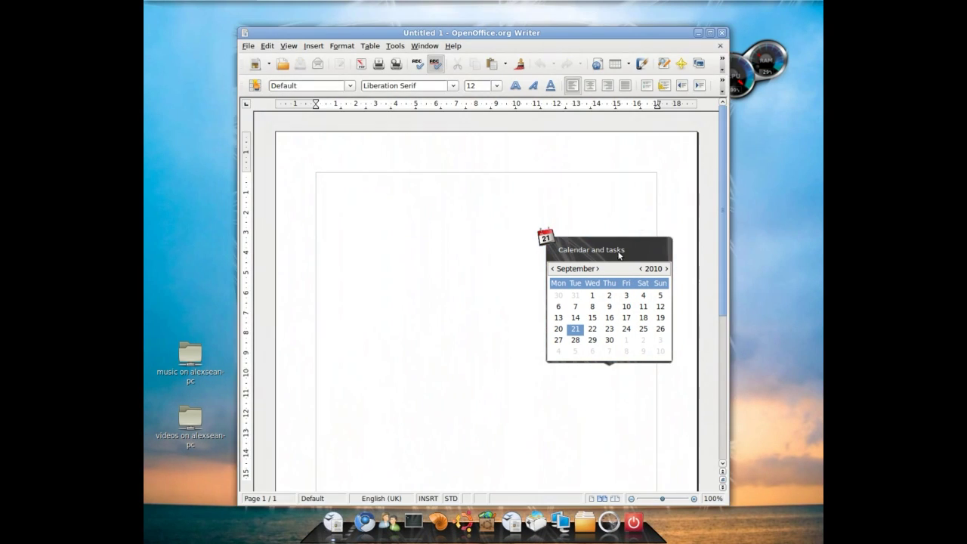
left_click(614, 248)
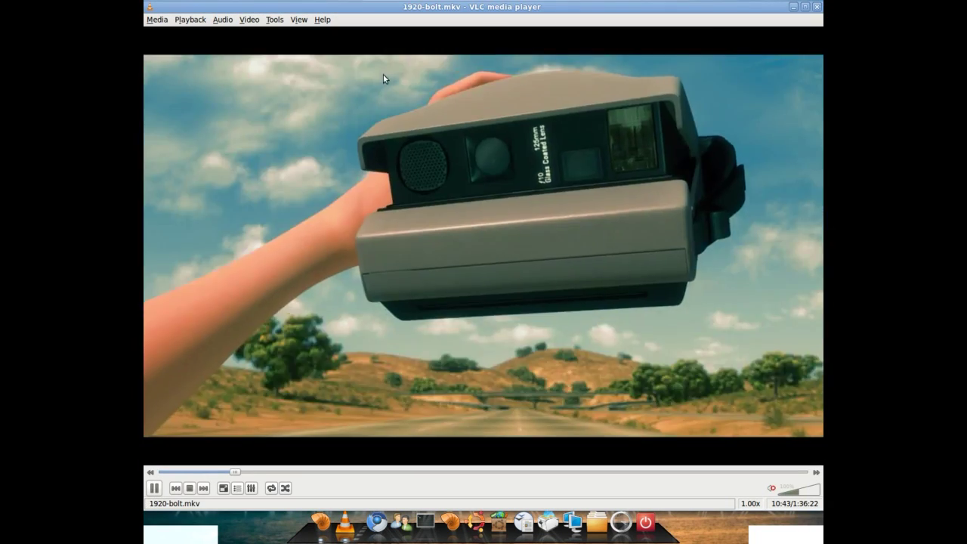
Step: Unmaximise the VLC window playing 1920-bolt.mkv, enlarge it until the video shows, and move it over the HD Movies folder window
left_click_drag(401, 7, 417, 60)
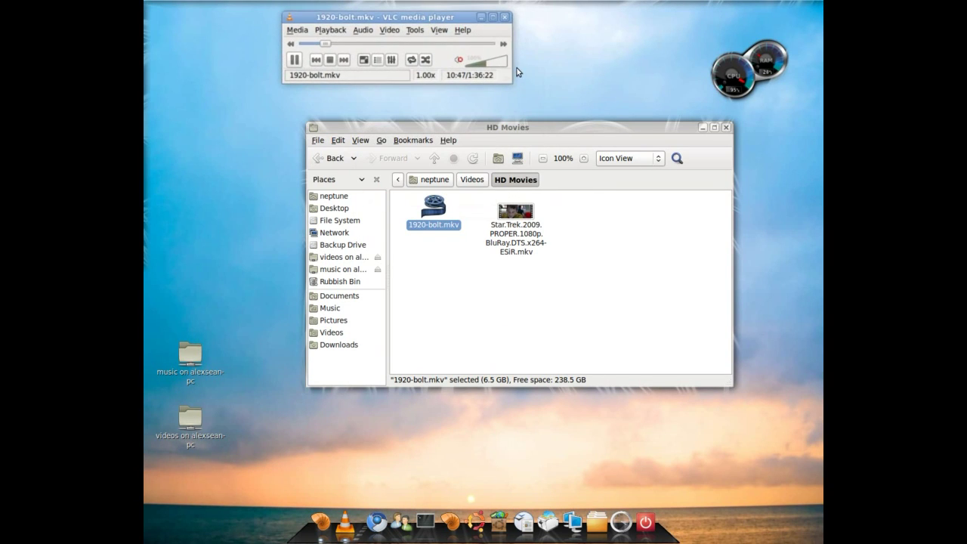
left_click_drag(513, 85, 618, 354)
left_click_drag(466, 18, 519, 76)
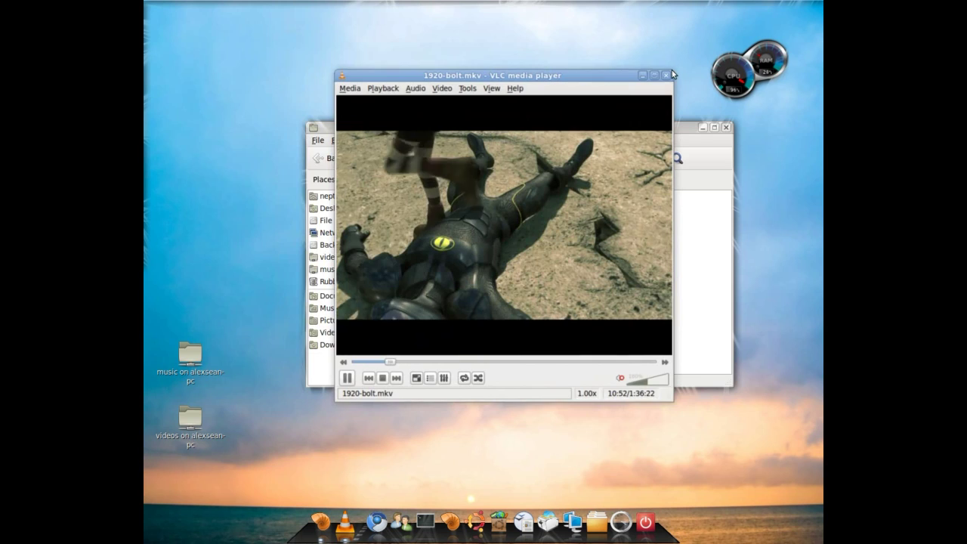
Step: Maximise the 1920-bolt.mkv player window, minimise it to the dock, restore it and return it to its smaller size
left_click(654, 75)
left_click(792, 9)
left_click(794, 9)
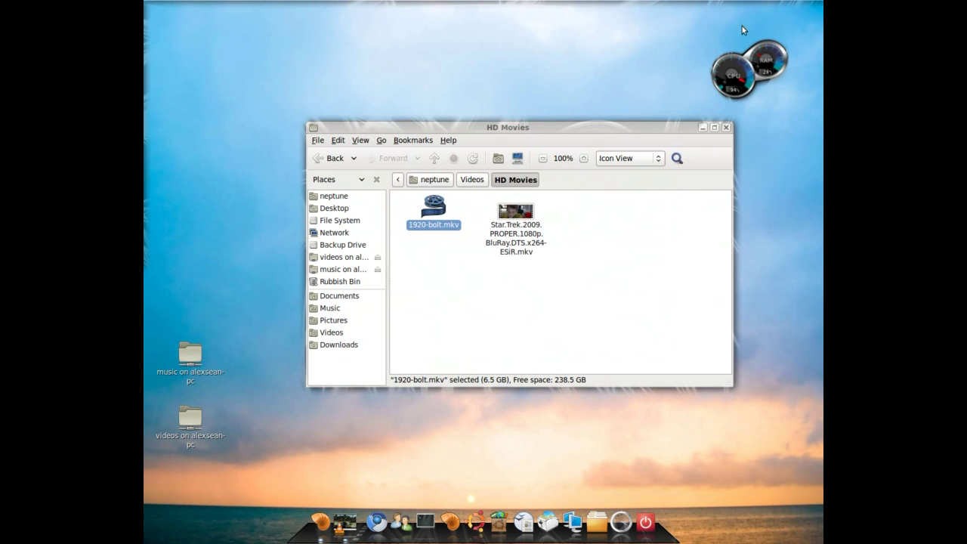
left_click(356, 527)
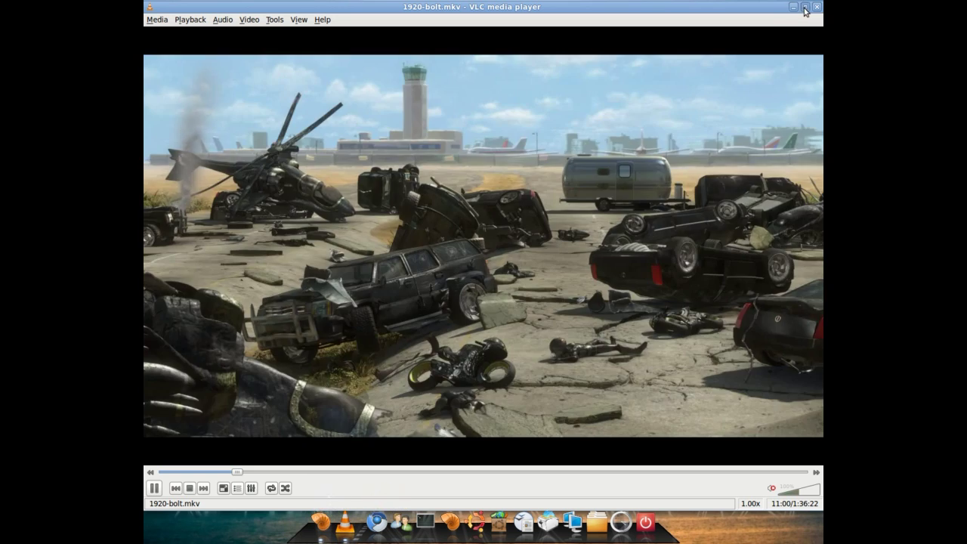
left_click(806, 7)
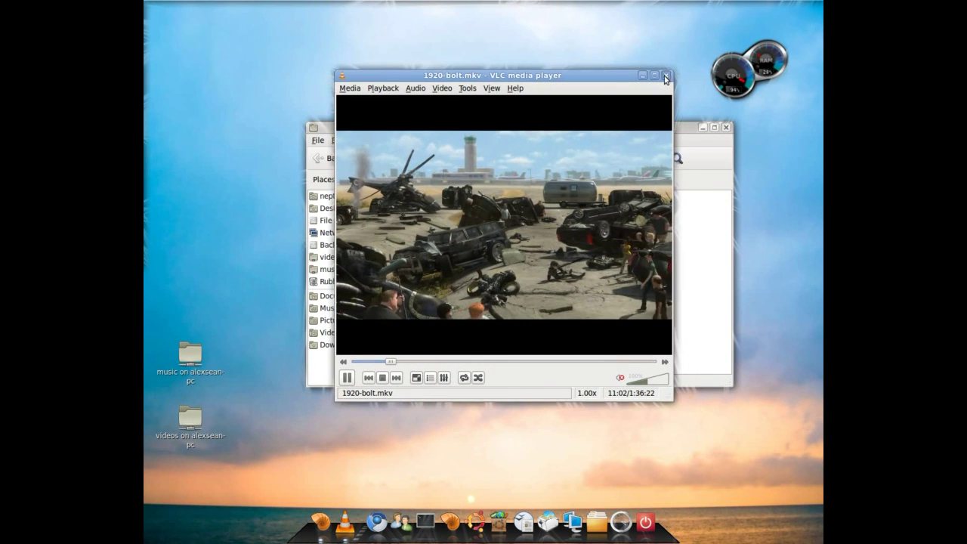
Step: Close the VLC window playing 1920-bolt.mkv and the HD Movies folder window
left_click(665, 77)
left_click(723, 129)
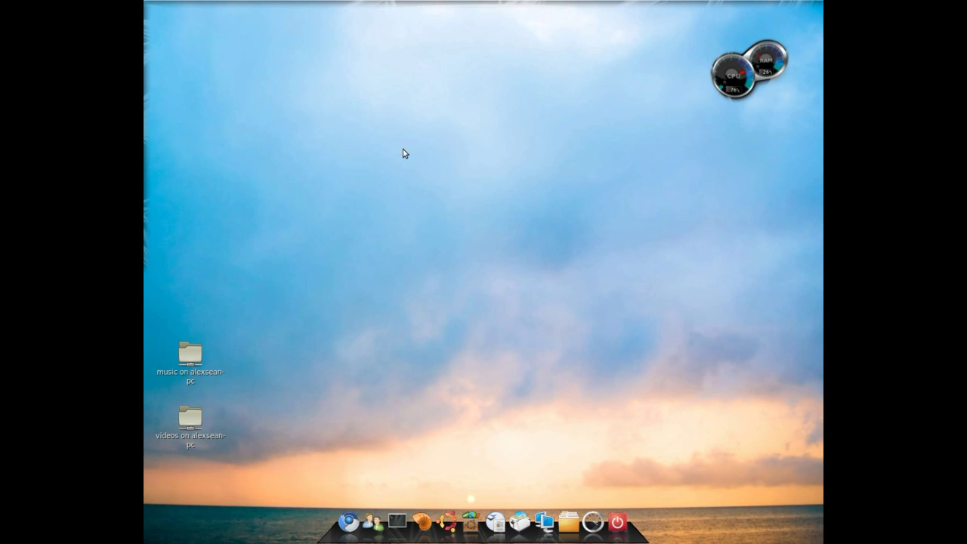
Step: Turn on the star particle effect around the mouse pointer and rotate the desktop to the workspace with the Kansas YouTube video
key("super+k")
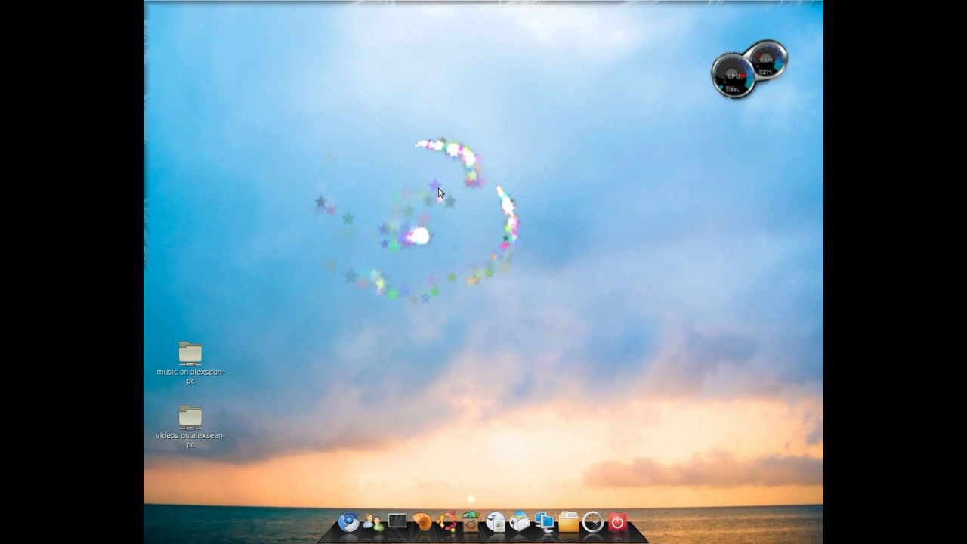
key("ctrl+alt+Left")
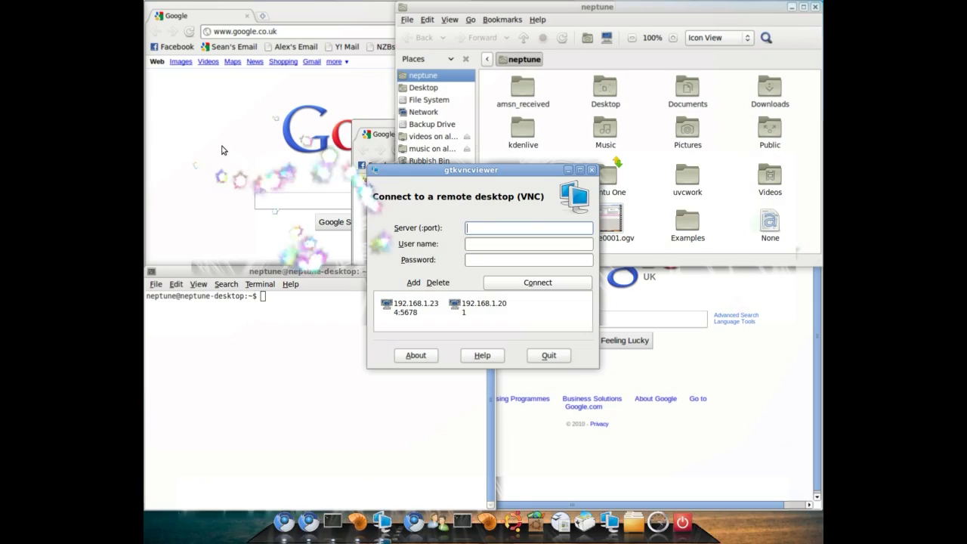
left_click_drag(222, 149, 540, 284)
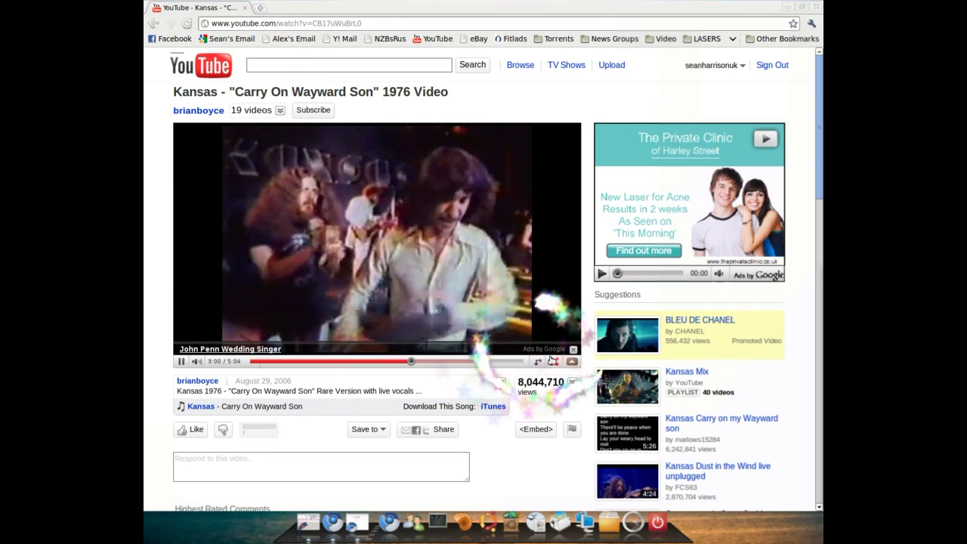
Step: Switch the Kansas video to full screen and back twice, and pause and resume it in the page
left_click(554, 362)
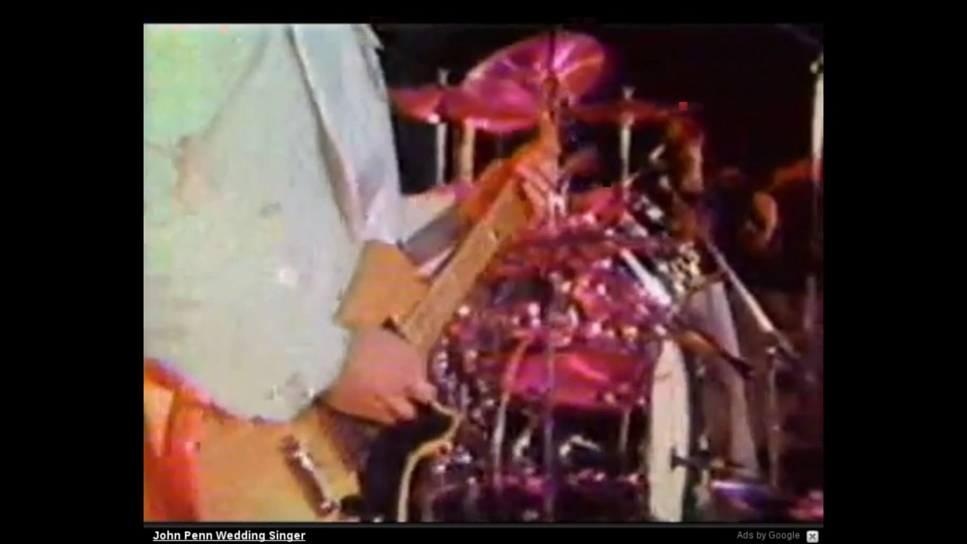
key("Escape")
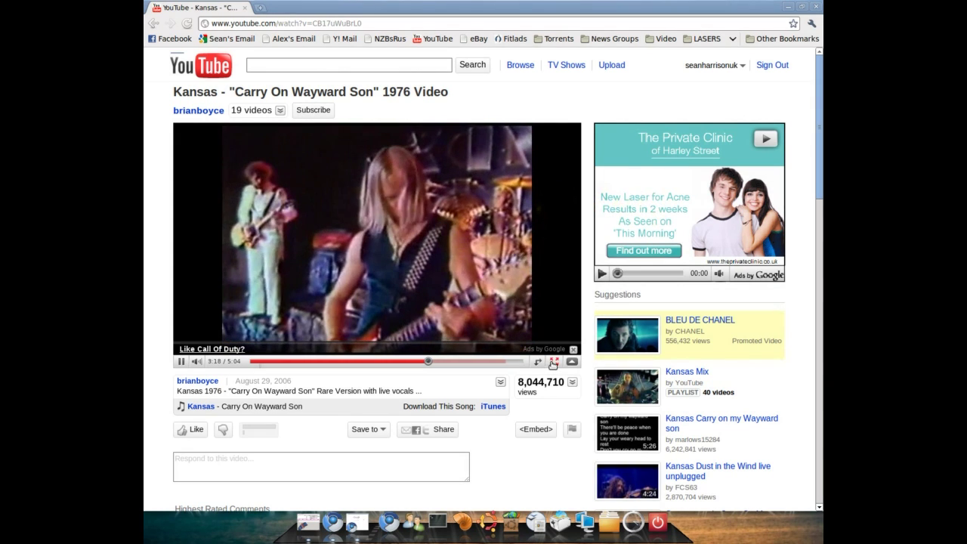
left_click(553, 362)
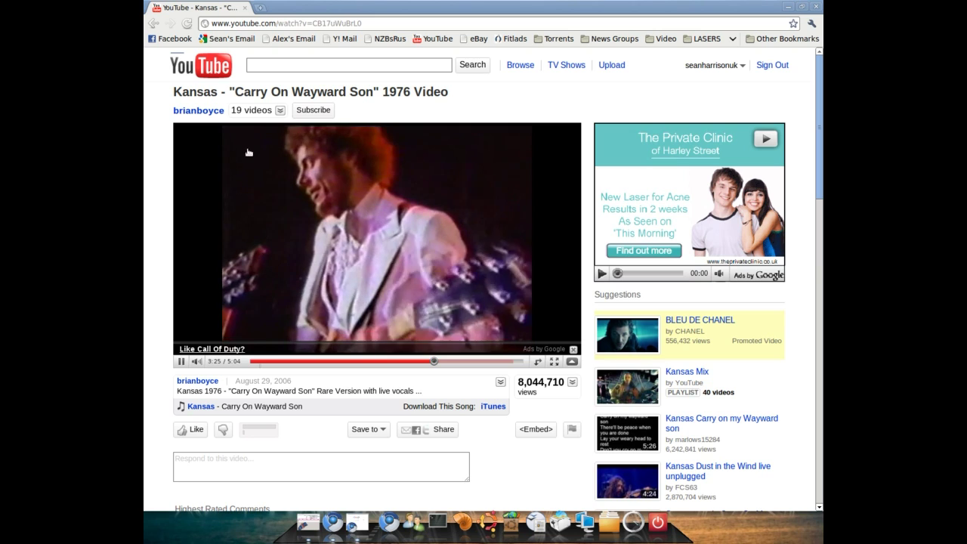
left_click(308, 223)
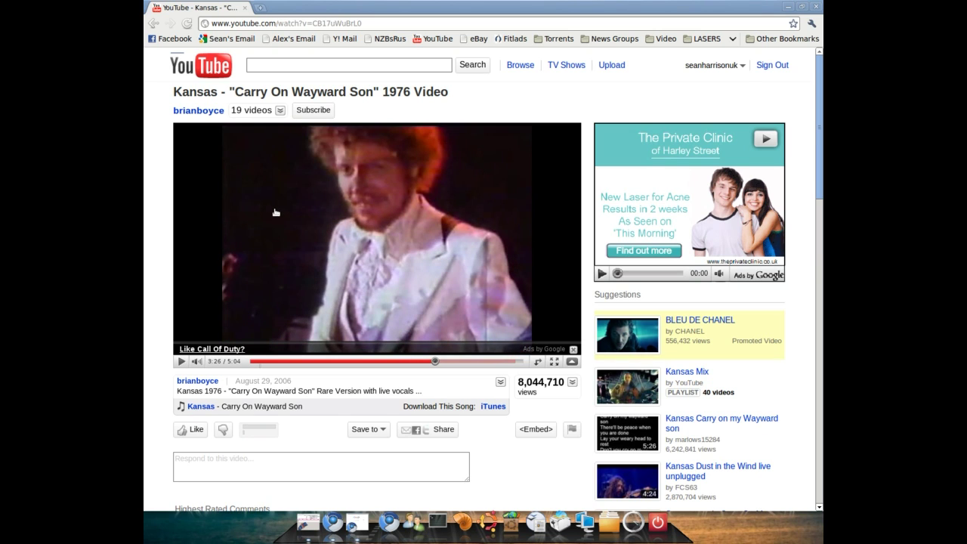
left_click(276, 215)
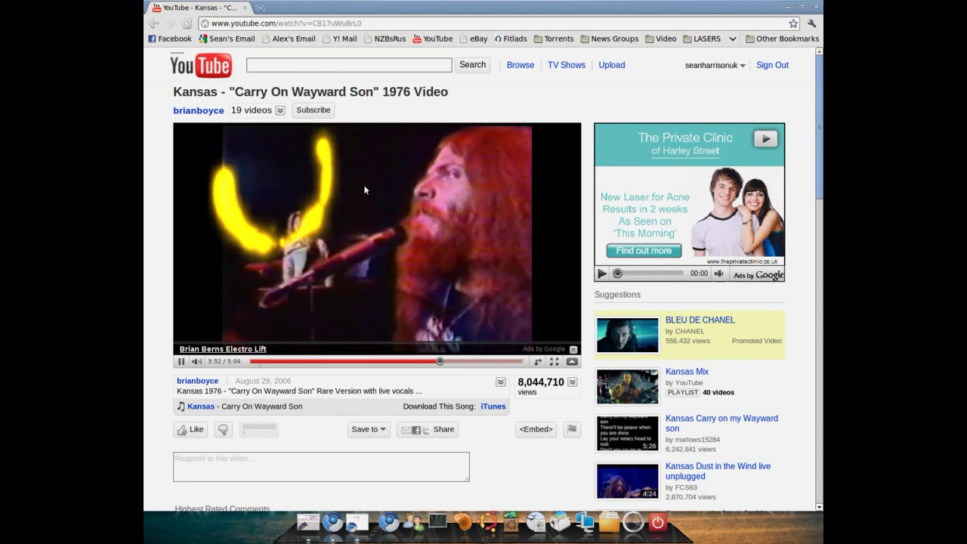
Step: Paint yellow fire strokes freehand on the screen over the playing Kansas video and the YouTube page
mouse_move(399, 191)
left_mouse_down()
mouse_move(427, 192)
mouse_move(442, 222)
mouse_move(381, 255)
left_mouse_up()
mouse_move(498, 167)
left_mouse_down()
mouse_move(533, 219)
mouse_move(572, 171)
left_mouse_up()
mouse_move(637, 158)
left_mouse_down()
mouse_move(641, 189)
mouse_move(667, 143)
mouse_move(732, 196)
left_mouse_up()
mouse_move(345, 327)
left_mouse_down()
mouse_move(354, 416)
mouse_move(452, 391)
left_mouse_up()
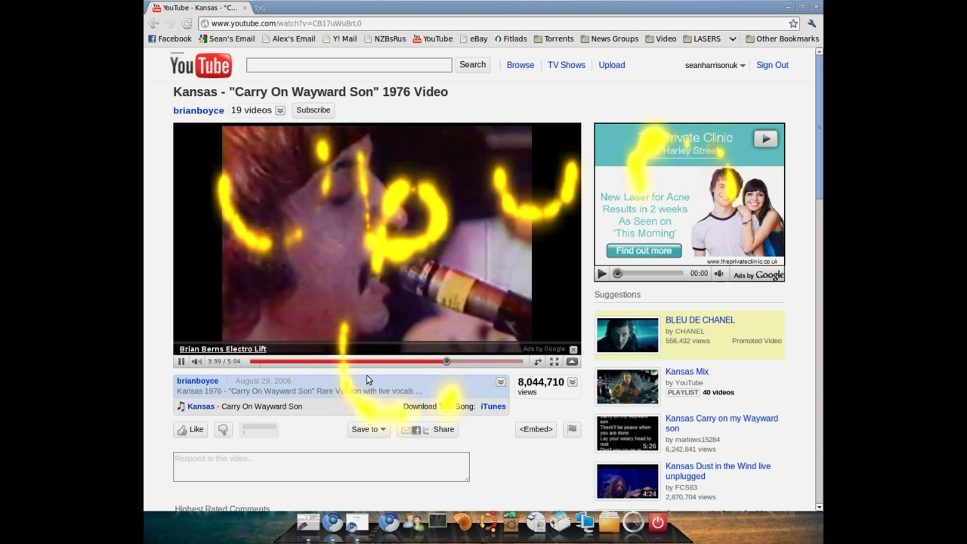
Step: Paint one more yellow fire stroke below the Kansas video, then switch the video to full screen and back to the page
mouse_move(344, 376)
left_mouse_down()
mouse_move(469, 355)
mouse_move(588, 391)
mouse_move(630, 306)
left_mouse_up()
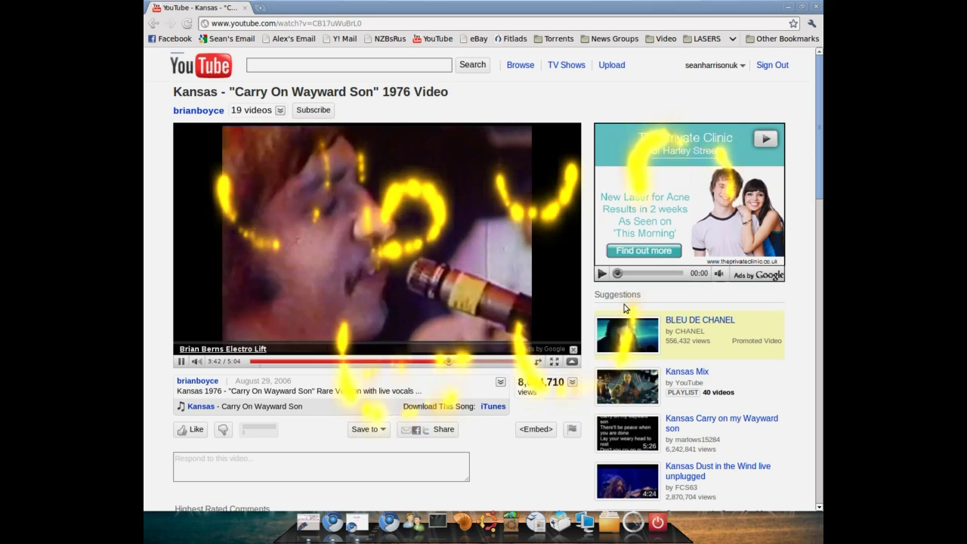
left_click(554, 363)
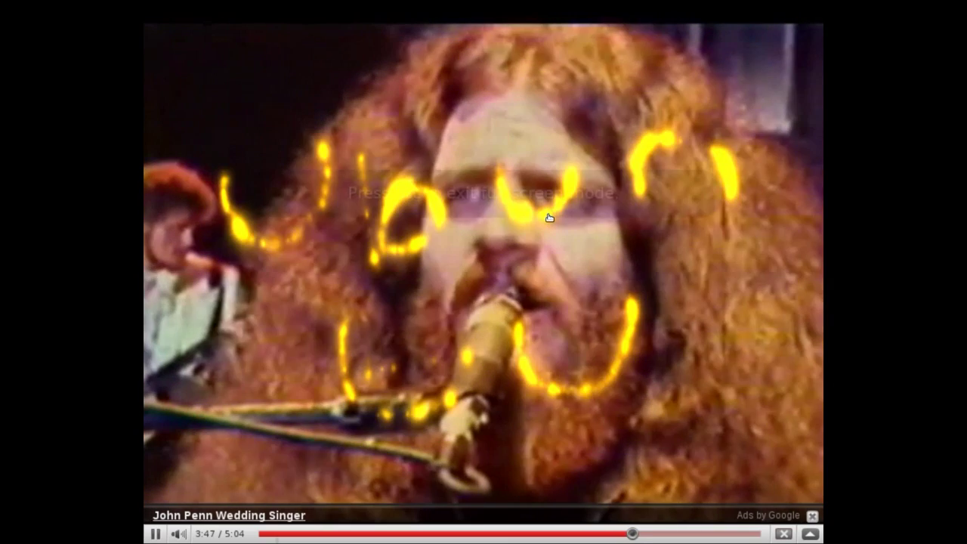
key("Escape")
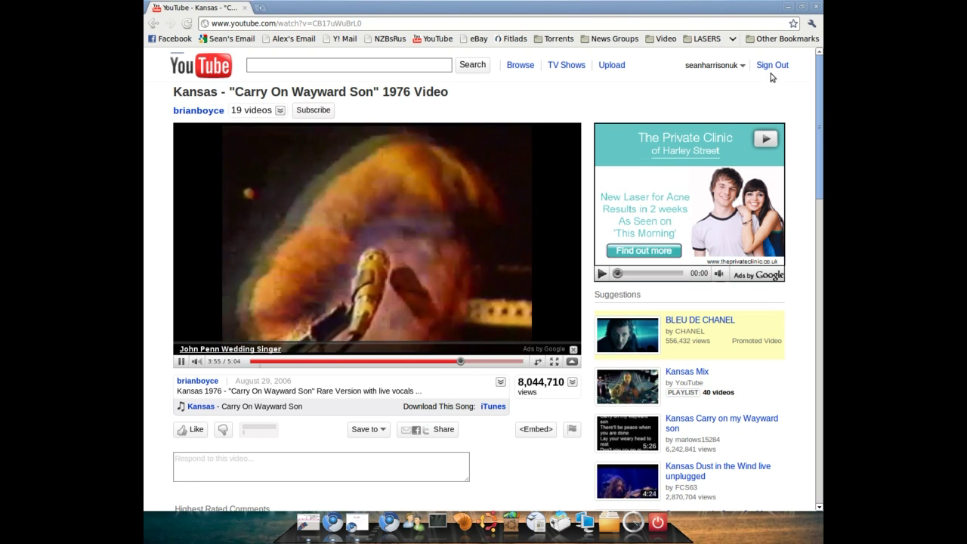
Step: Restore the Kansas YouTube window from its maximised size, move it around, and rotate the desktop cube to the OpenOffice.org Writer workspace
left_click(800, 6)
left_click_drag(474, 34, 518, 99)
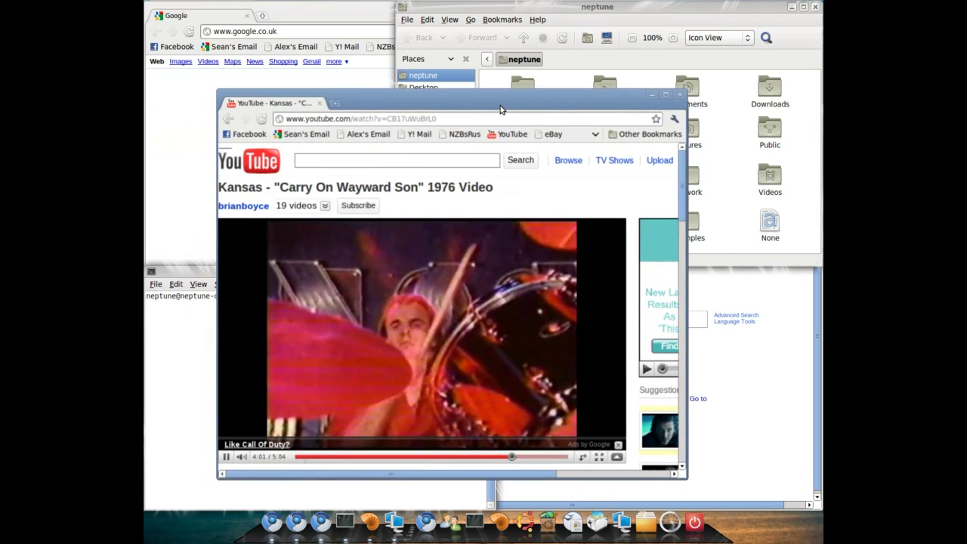
left_click_drag(390, 87, 431, 114, "ctrl+alt")
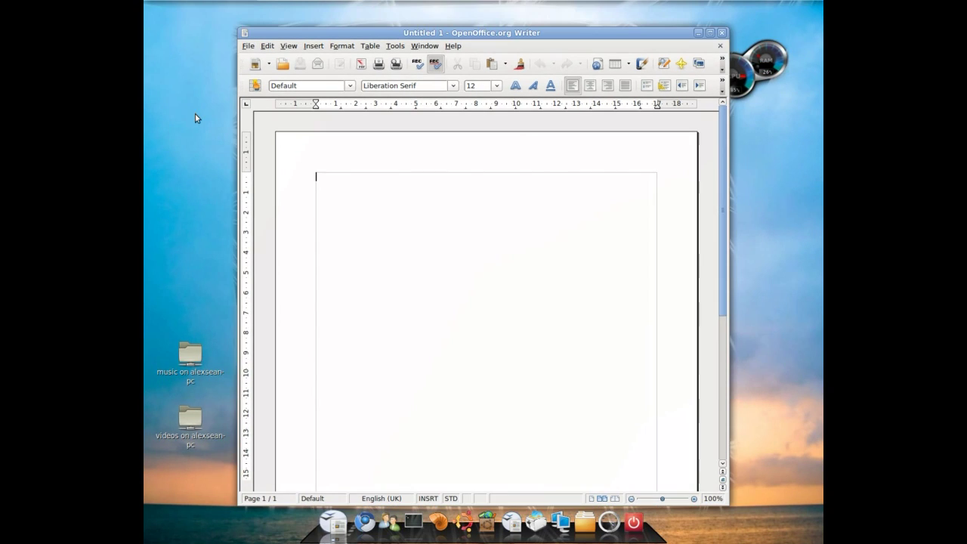
Step: Move the Untitled 1 Writer window to the workspace with the Kansas video and close both it and the home folder window
mouse_move(449, 10)
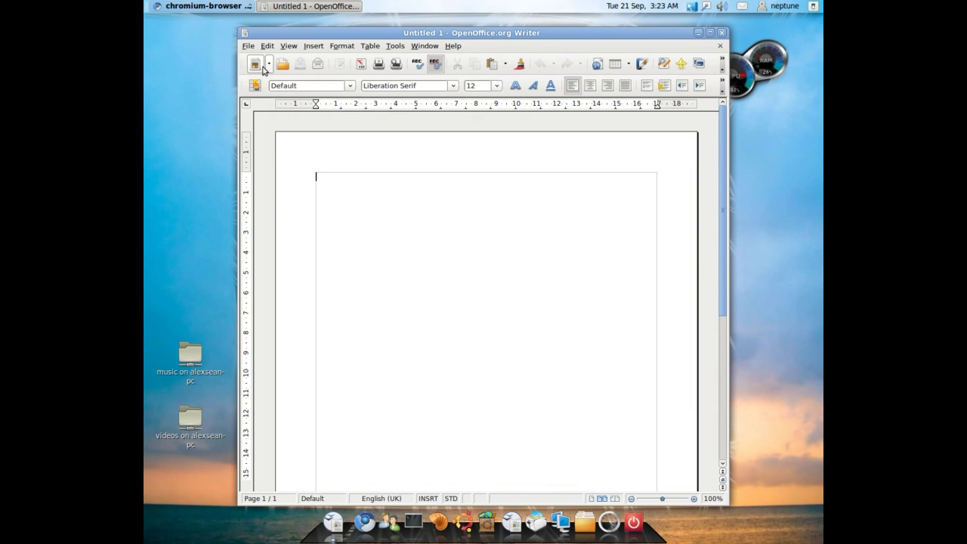
left_click_drag(307, 37, 616, 17)
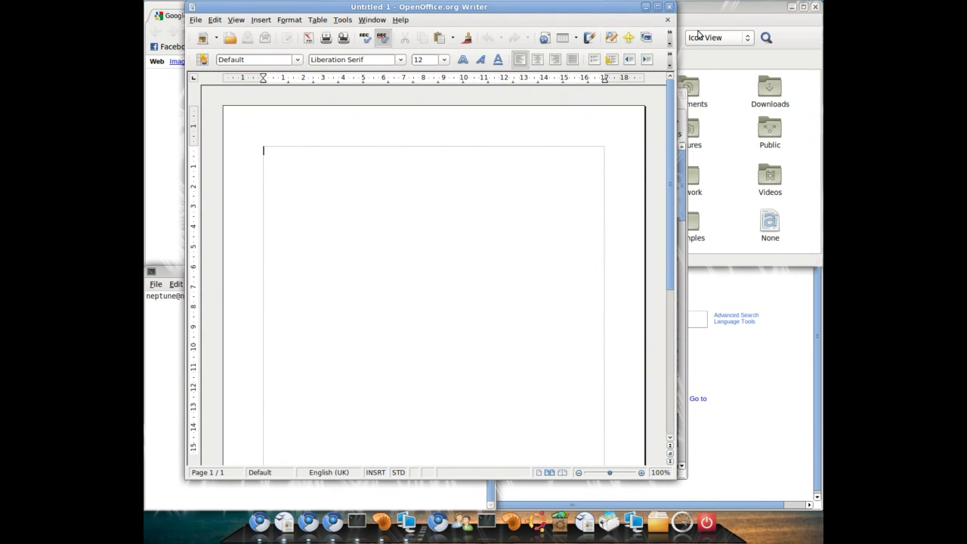
left_click(669, 6)
left_click(815, 7)
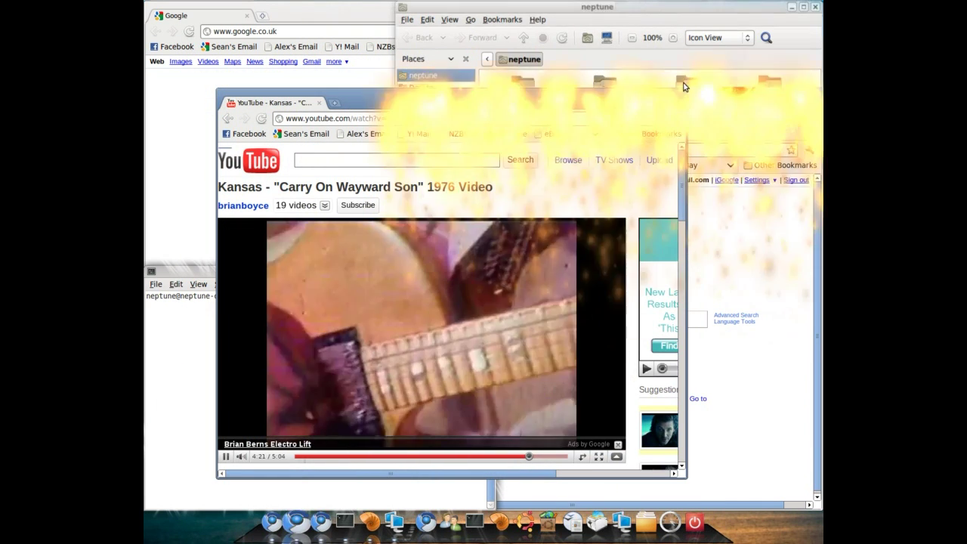
Step: Swing the desktop cube, close the Google window behind the Kansas video, and minimise the other Google window
mouse_move(445, 87)
left_mouse_down("ctrl+alt")
mouse_move(528, 129)
mouse_move(574, 124)
mouse_move(460, 177)
mouse_move(363, 189)
mouse_move(325, 227)
mouse_move(340, 302)
mouse_move(423, 280)
mouse_move(491, 173)
left_mouse_up("ctrl+alt")
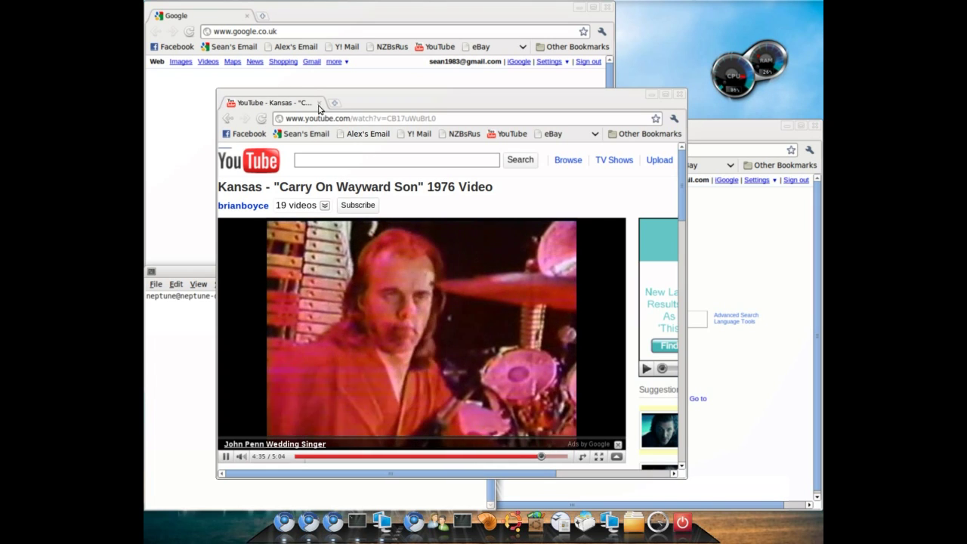
left_click(813, 127)
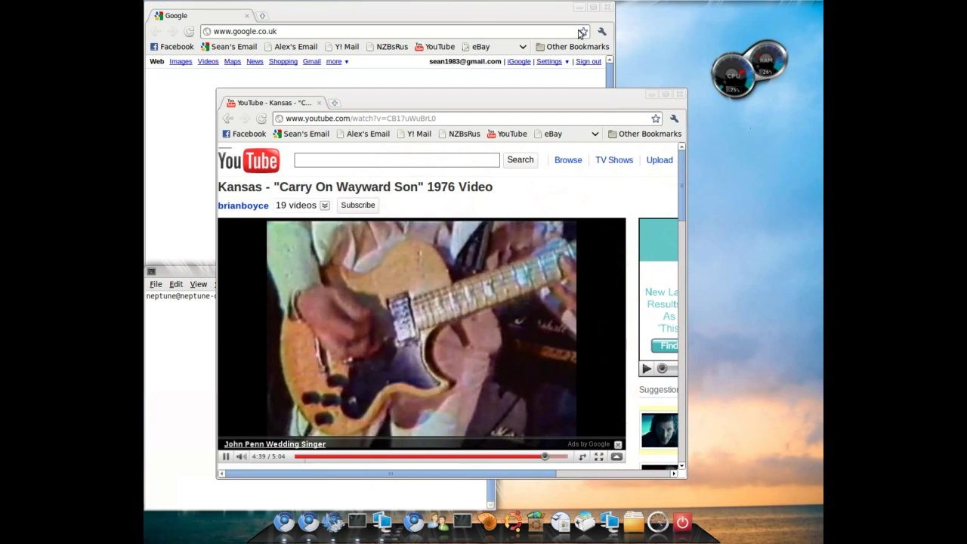
left_click(579, 7)
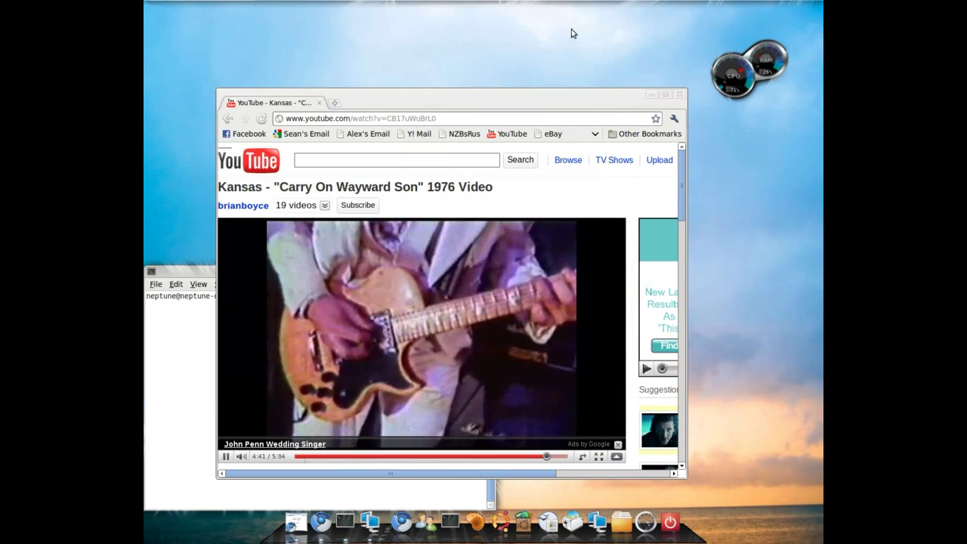
Step: Reposition the YouTube and terminal windows, then maximise, minimise and restore the terminal before closing it
left_click_drag(602, 90, 717, 41)
left_click_drag(300, 271, 336, 186)
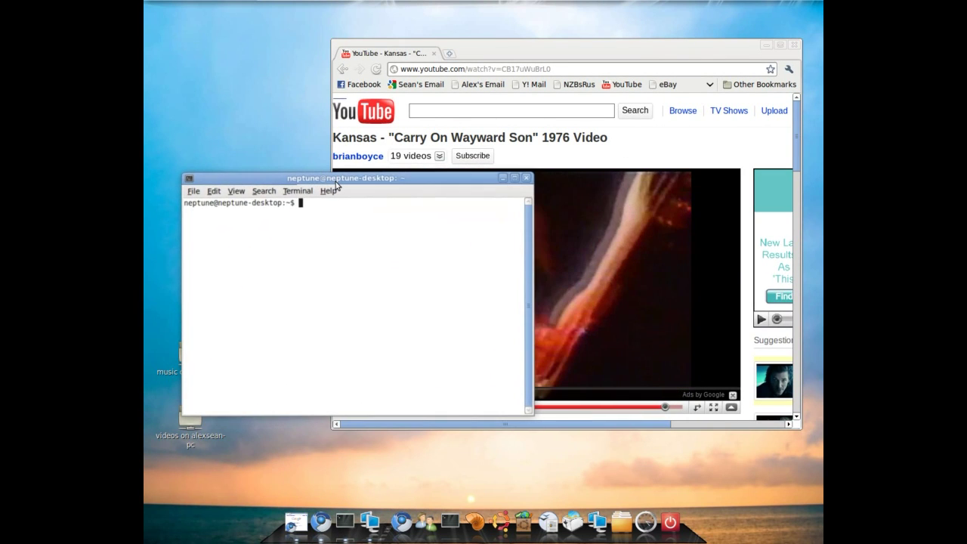
left_click(515, 178)
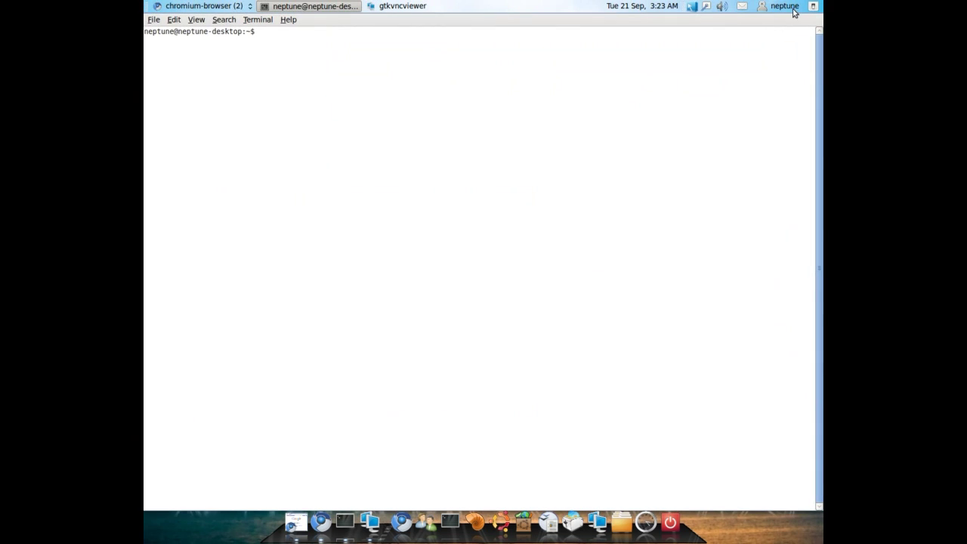
left_click(793, 8)
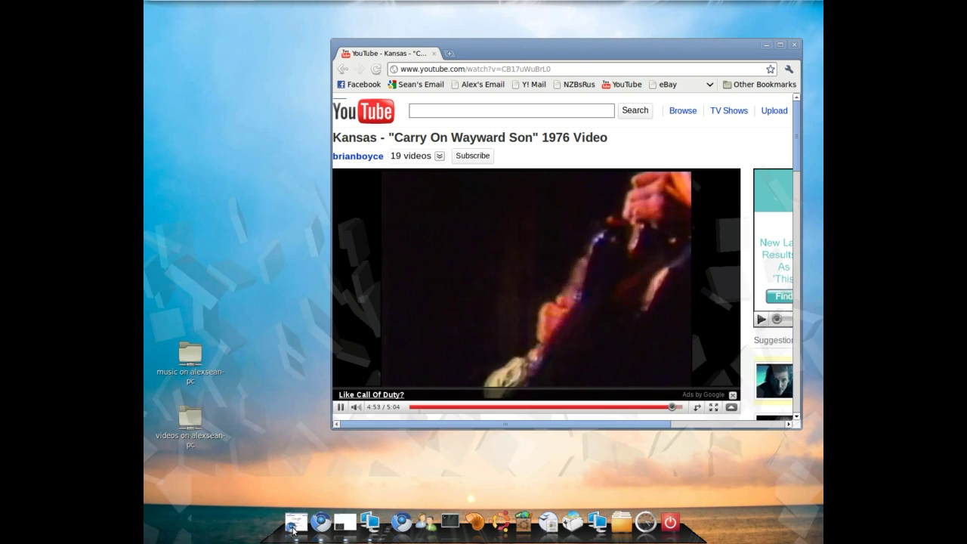
left_click(348, 533)
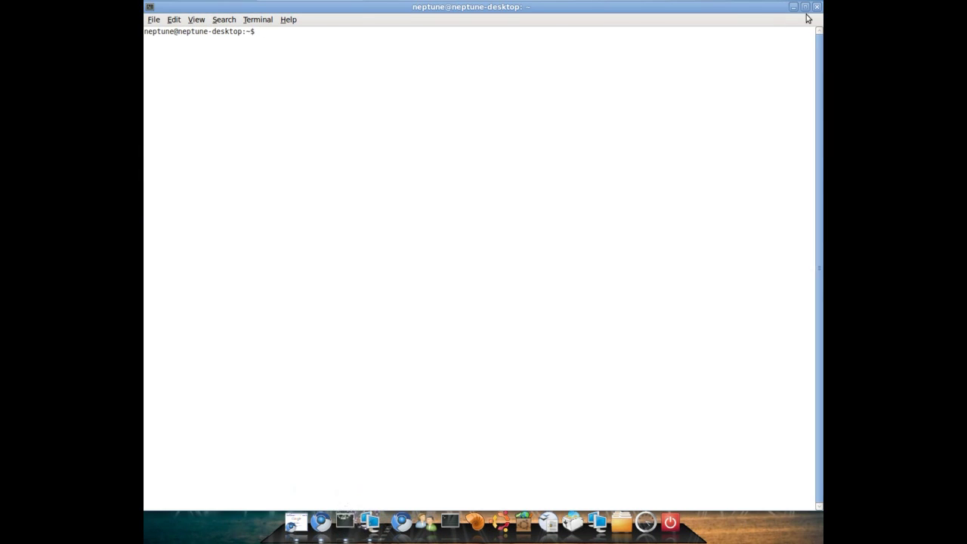
left_click(817, 7)
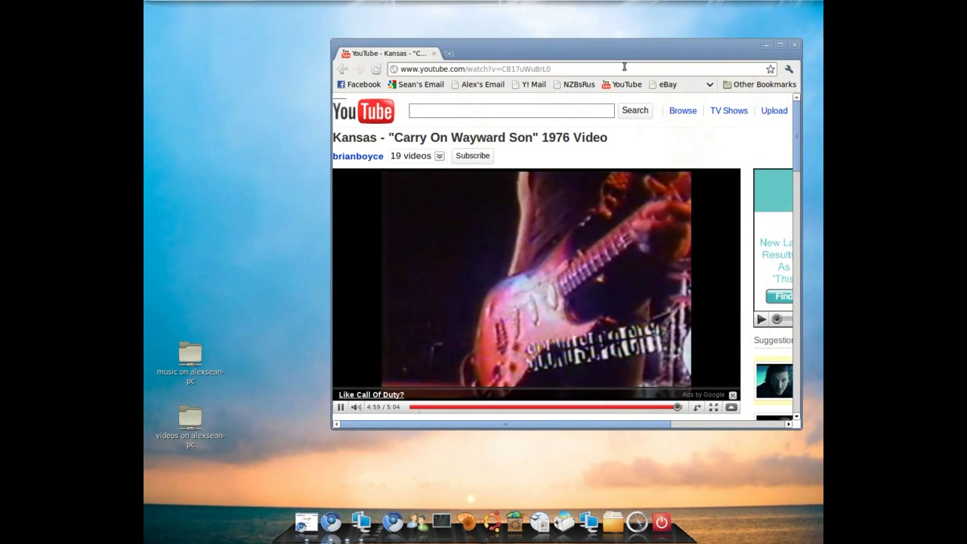
Step: Move the Kansas YouTube window toward the middle of the desktop, close it, and quit gtkvncviewer
left_click_drag(745, 45, 682, 63)
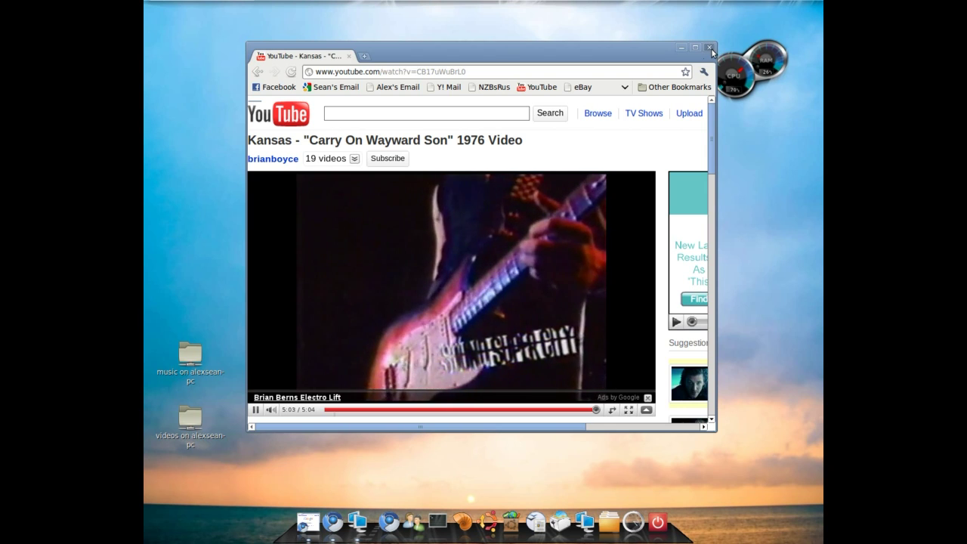
left_click(710, 48)
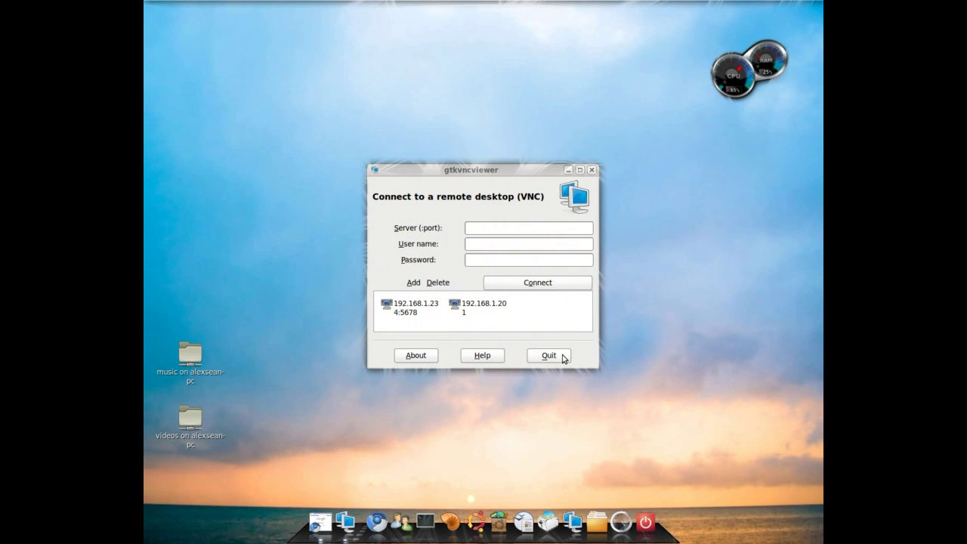
left_click(549, 356)
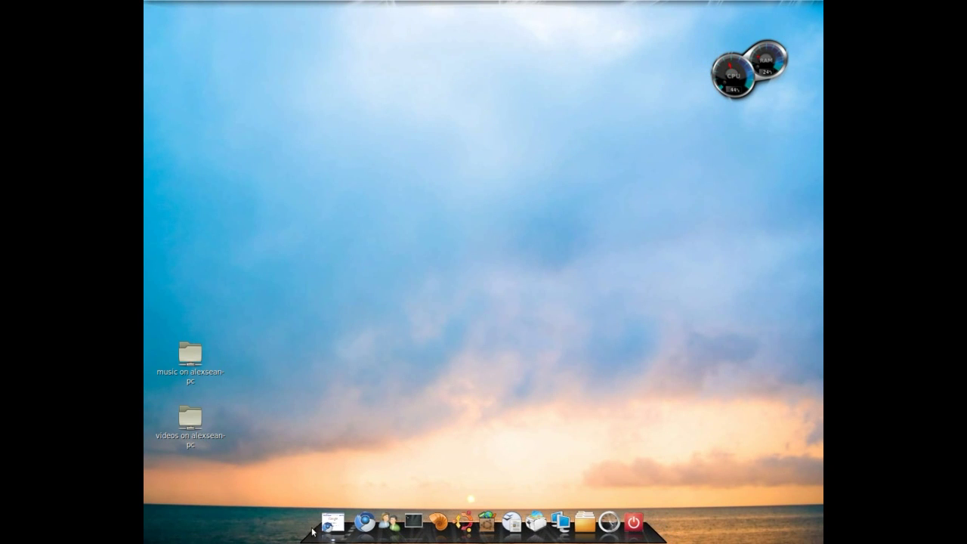
Step: Restore the minimised Google window from the dock, move it around the desktop, and close it
left_click(330, 531)
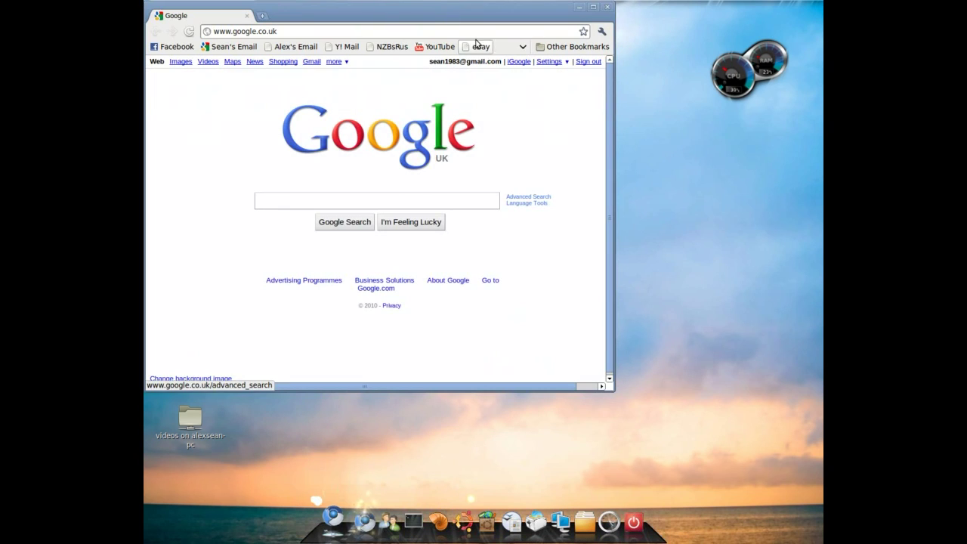
left_click_drag(375, 12, 821, 68)
left_click_drag(224, 75, 593, 215)
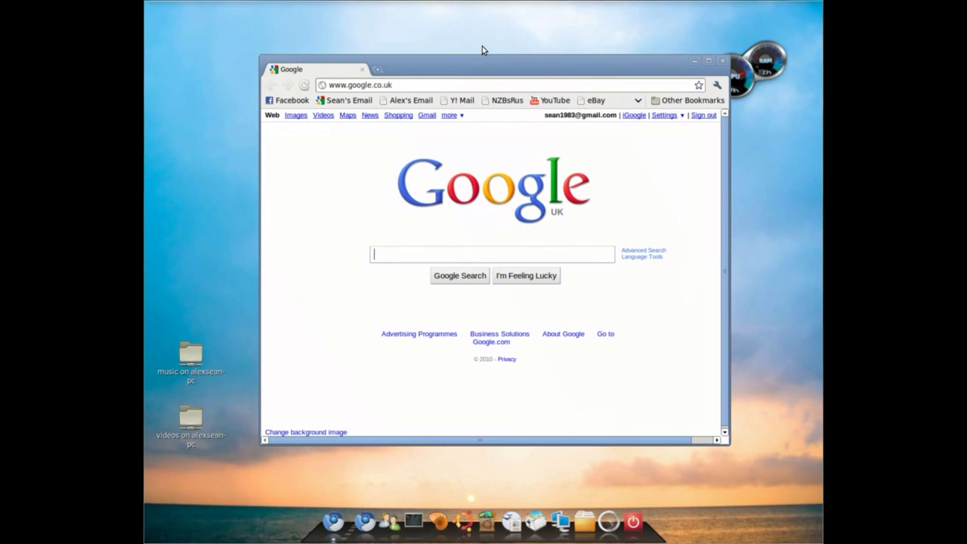
left_click(723, 62)
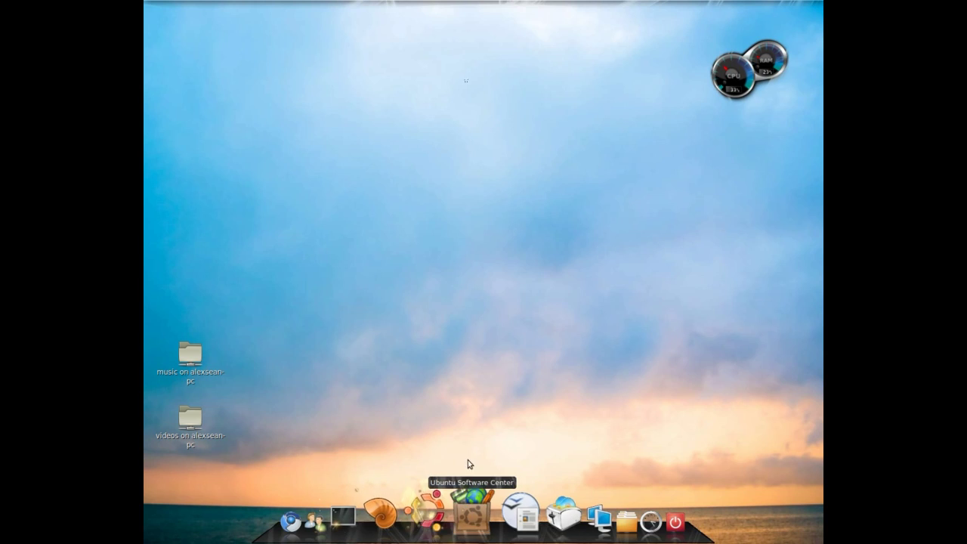
Step: Magnify the screen around the dock's icons, then open the File Browser on the home folder and close it
scroll(454, 373, "up", 4)
scroll(455, 373, "up", 3)
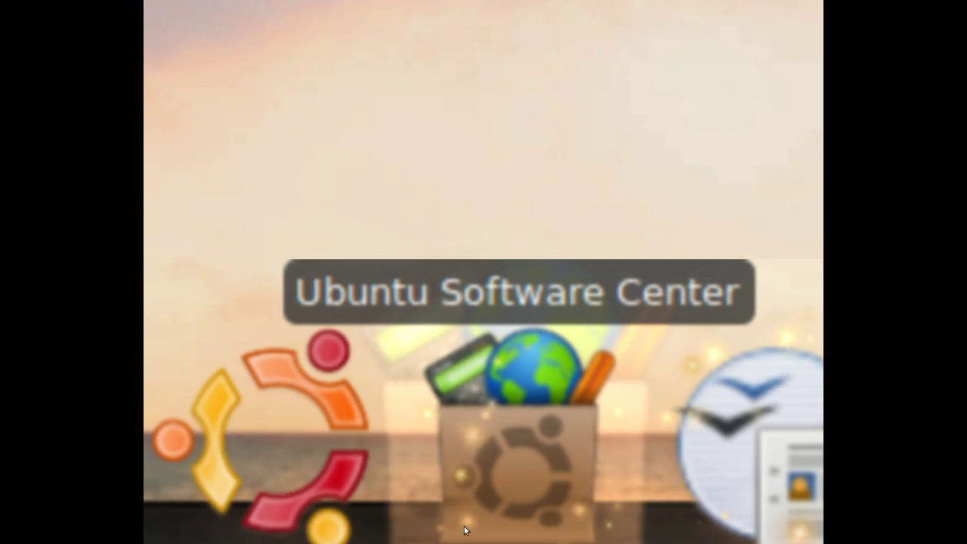
scroll(437, 538, "down", 3)
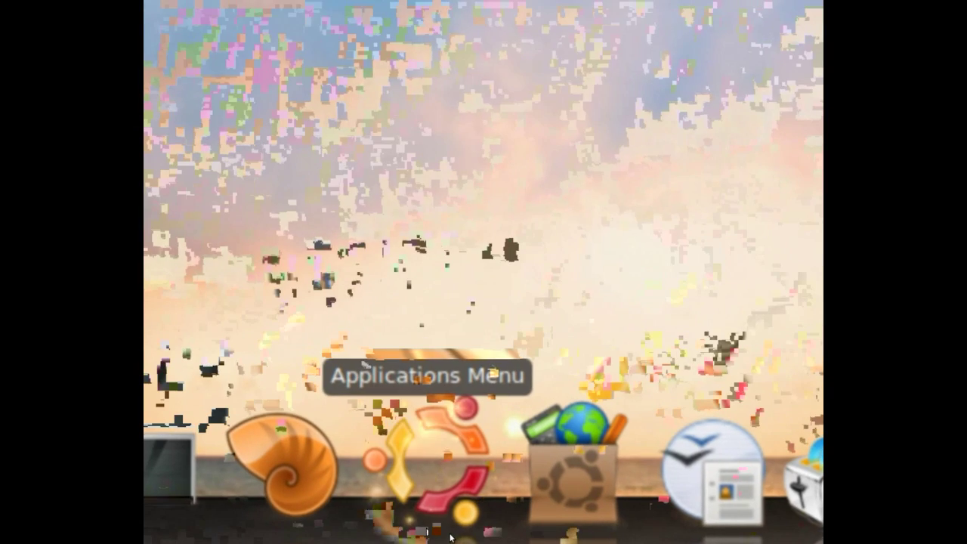
left_click(447, 532)
left_click(447, 529)
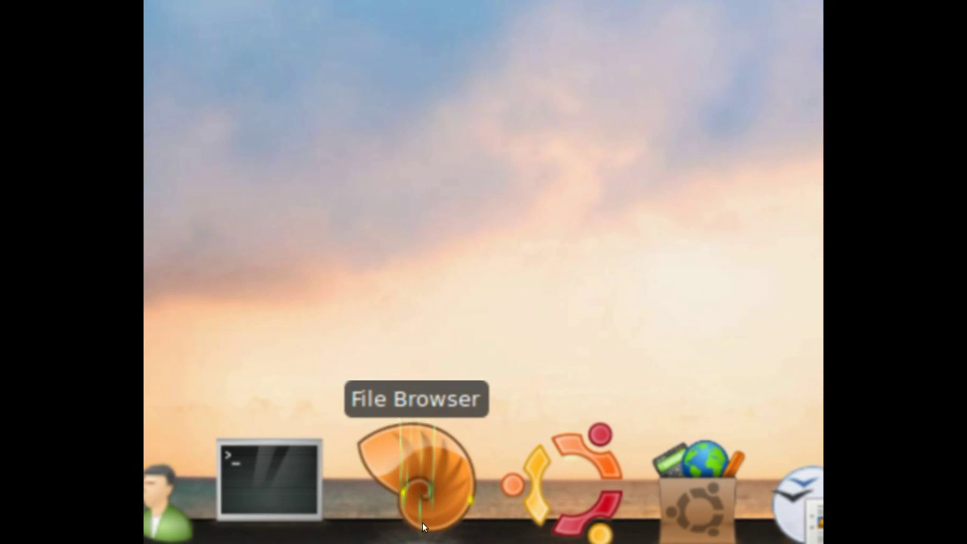
left_click(423, 525)
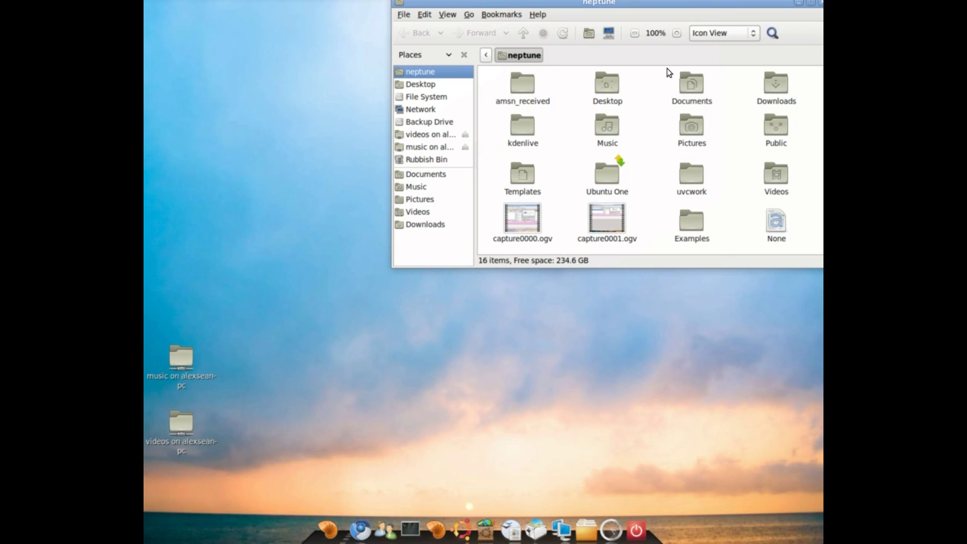
key("alt+F4")
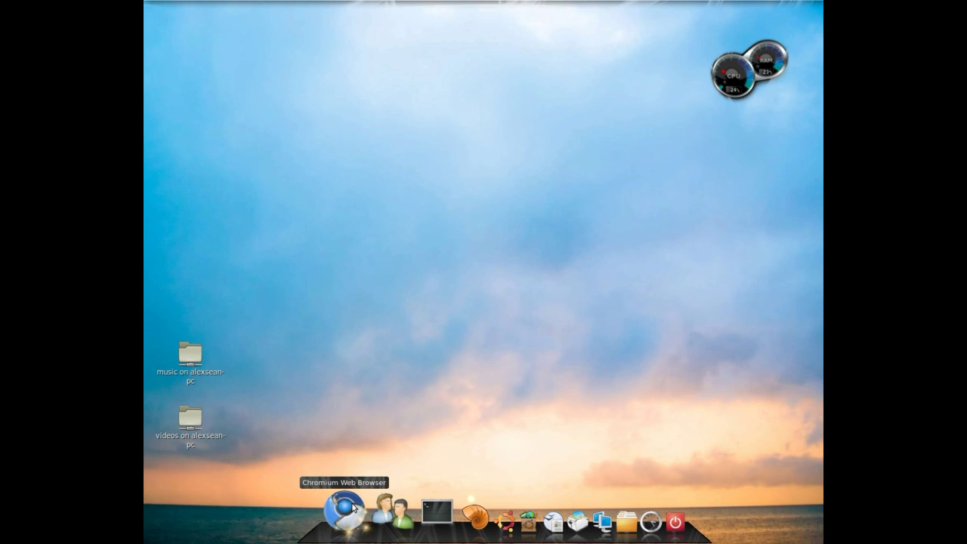
Step: Cycle through the open windows in the application switcher to Google - Chromium
key("alt+Tab")
key("alt+Tab")
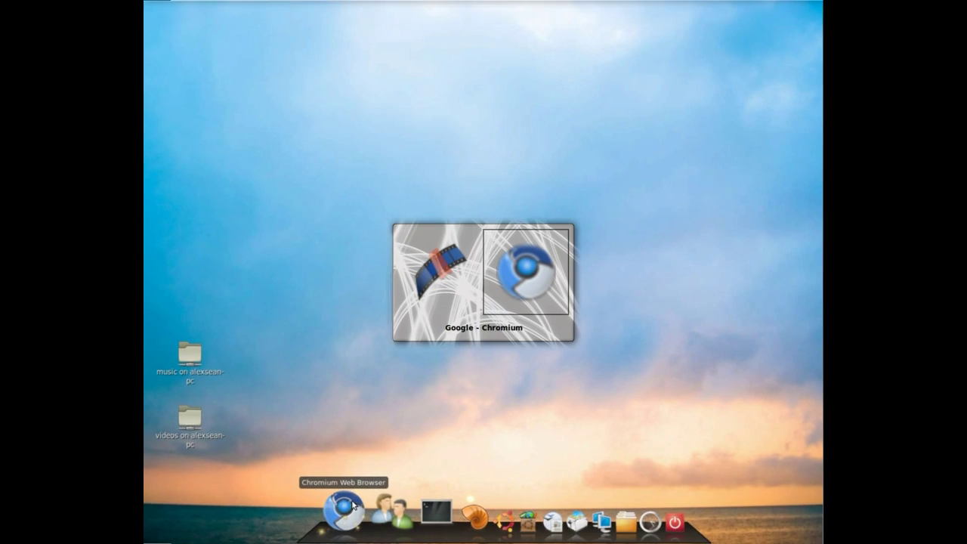